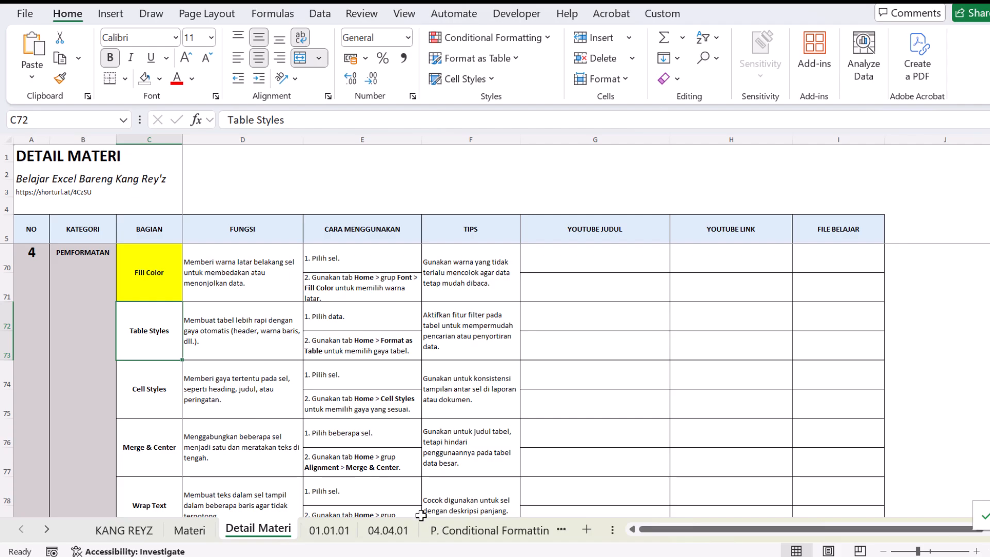
# Step: Insert a table at cell A3 of the Blank sheet with My table has headers left off
pyautogui.moveTo(446, 554)
pyautogui.click(492, 537)
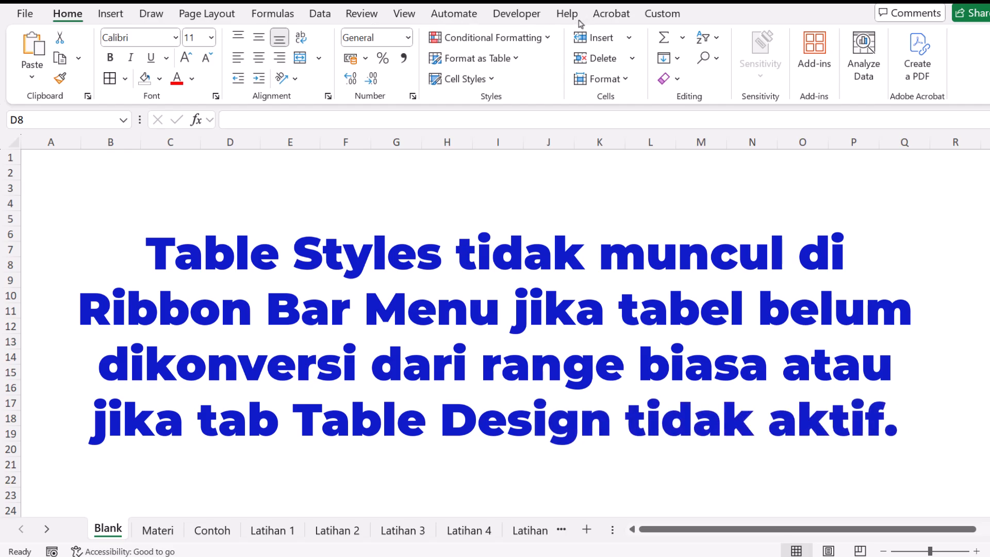
pyautogui.click(111, 14)
pyautogui.click(51, 182)
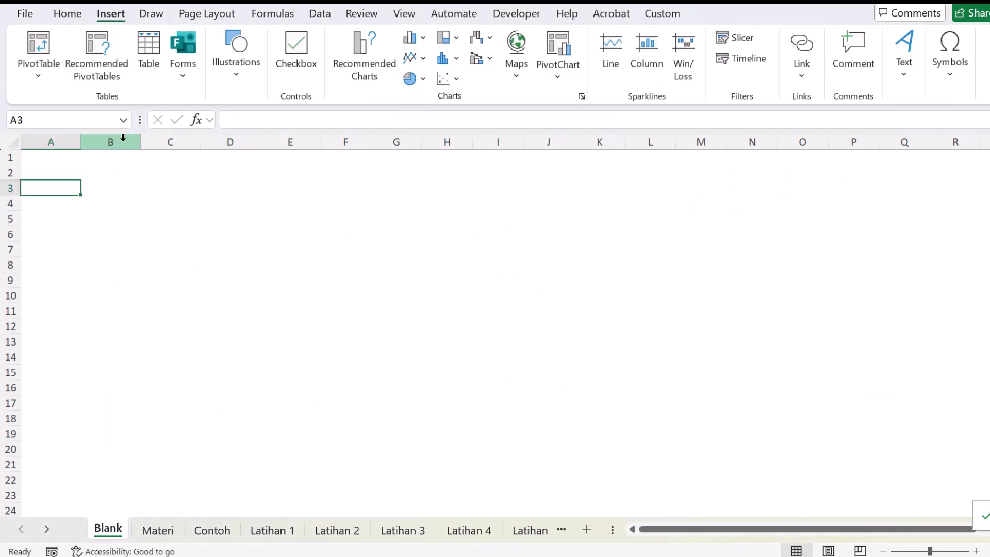
pyautogui.click(149, 46)
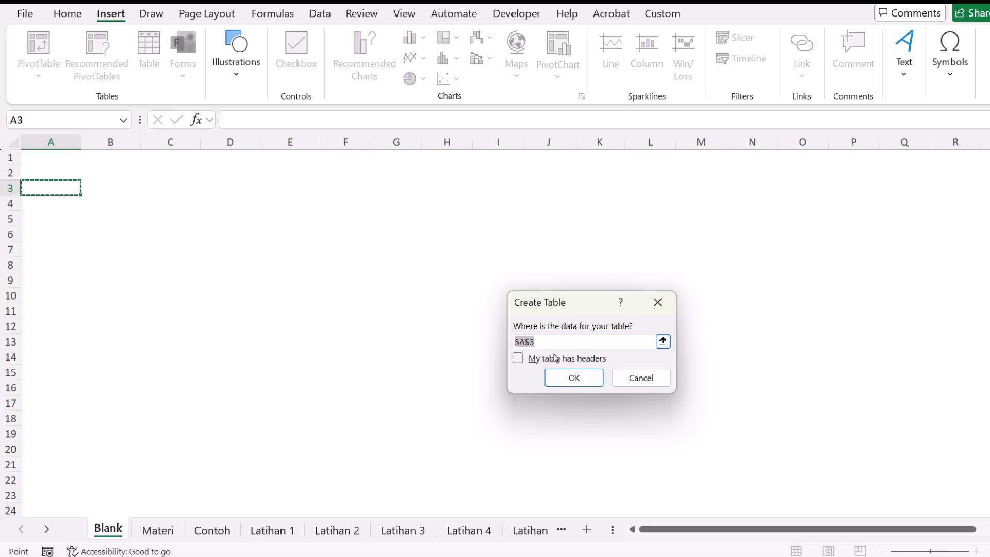
pyautogui.click(572, 378)
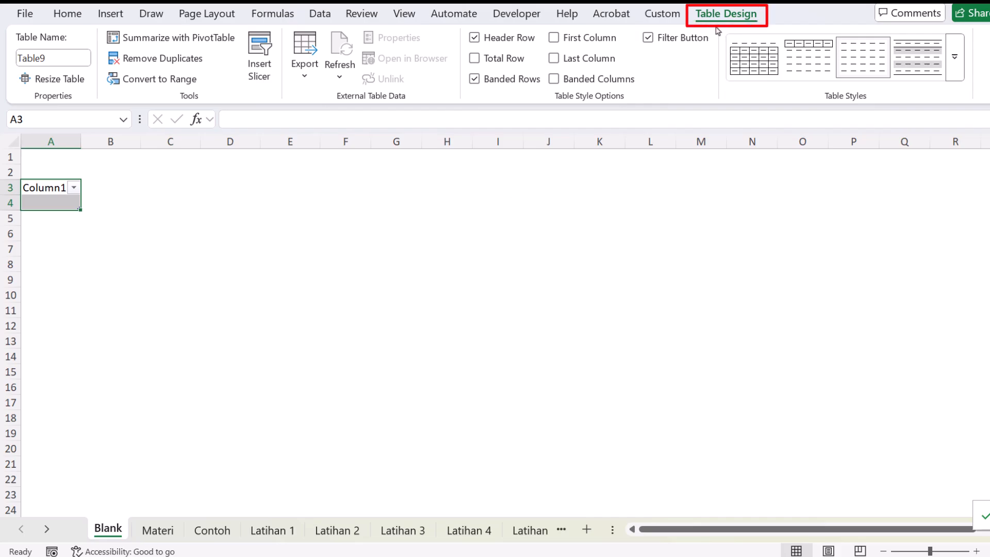
# Step: Select cells outside and inside the table at A3 to compare when the table design tools are available
pyautogui.click(147, 187)
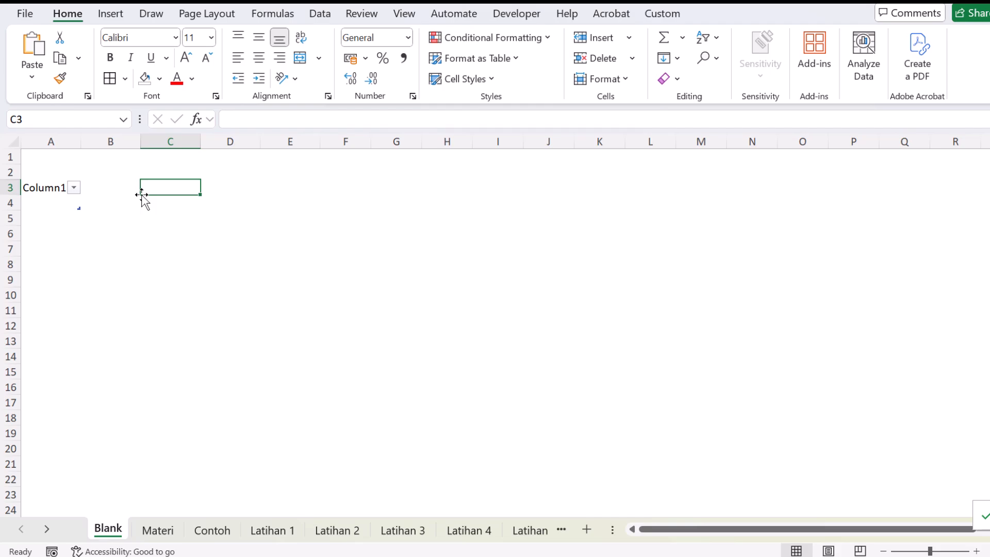
pyautogui.click(35, 179)
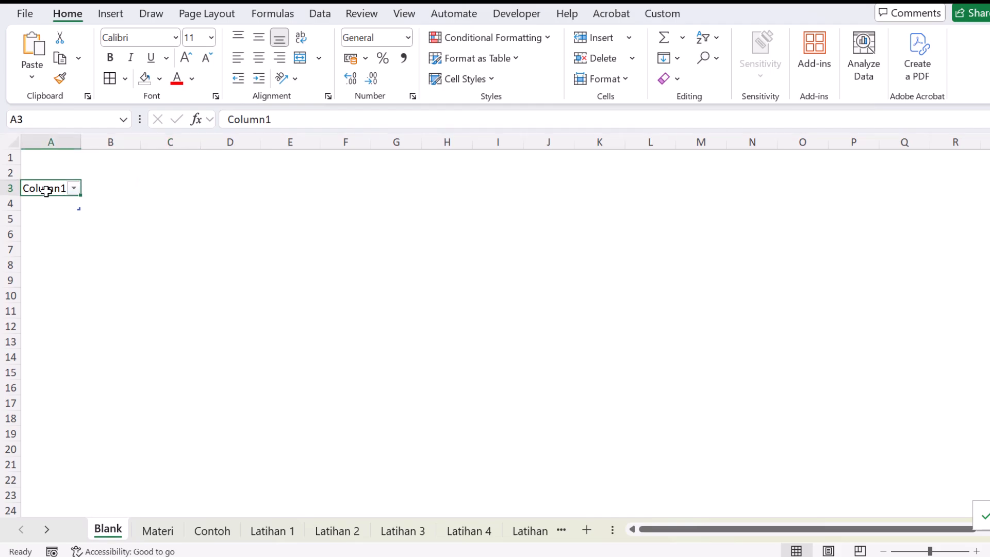
pyautogui.click(113, 21)
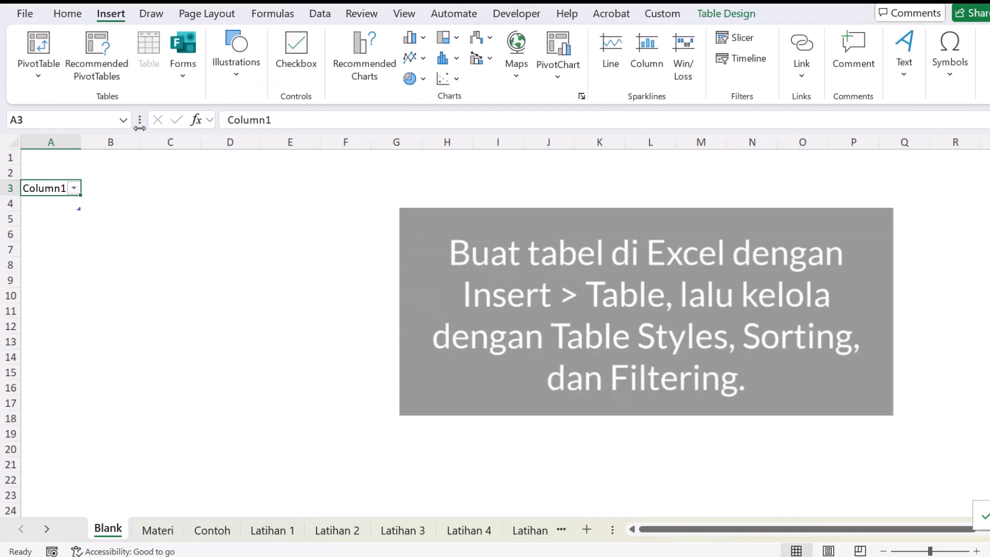
pyautogui.click(116, 220)
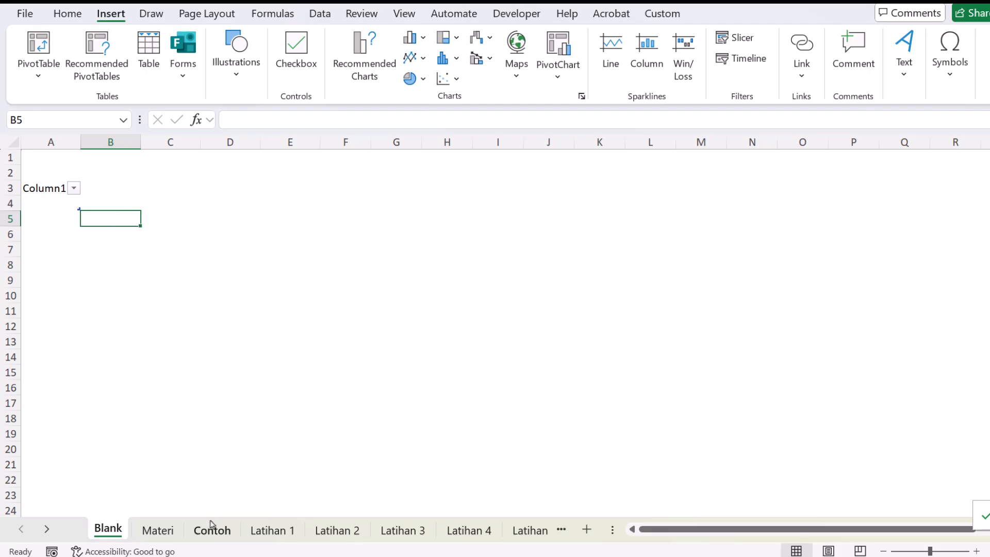
# Step: Review the Table Styles guide on the Materi sheet
pyautogui.click(160, 528)
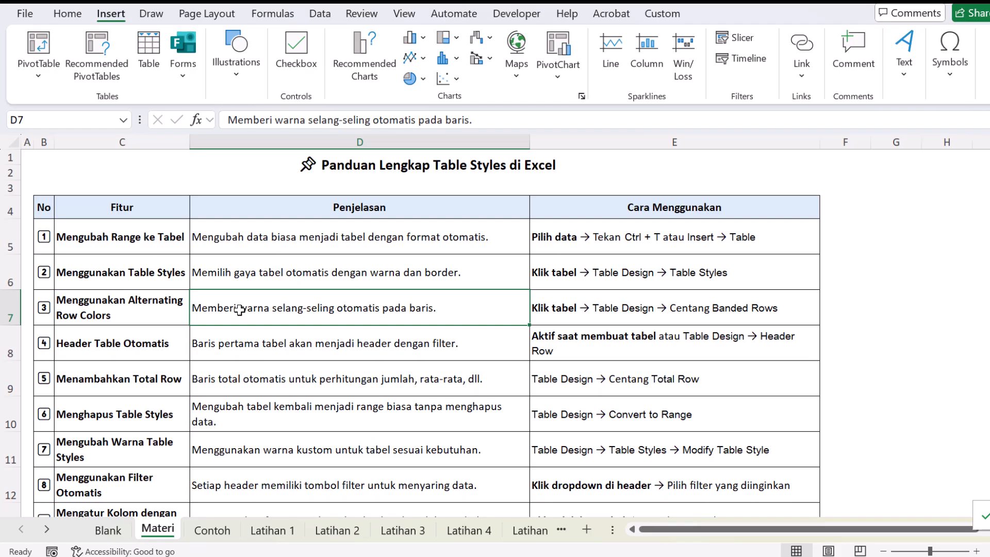
pyautogui.scroll(-2, 239, 311)
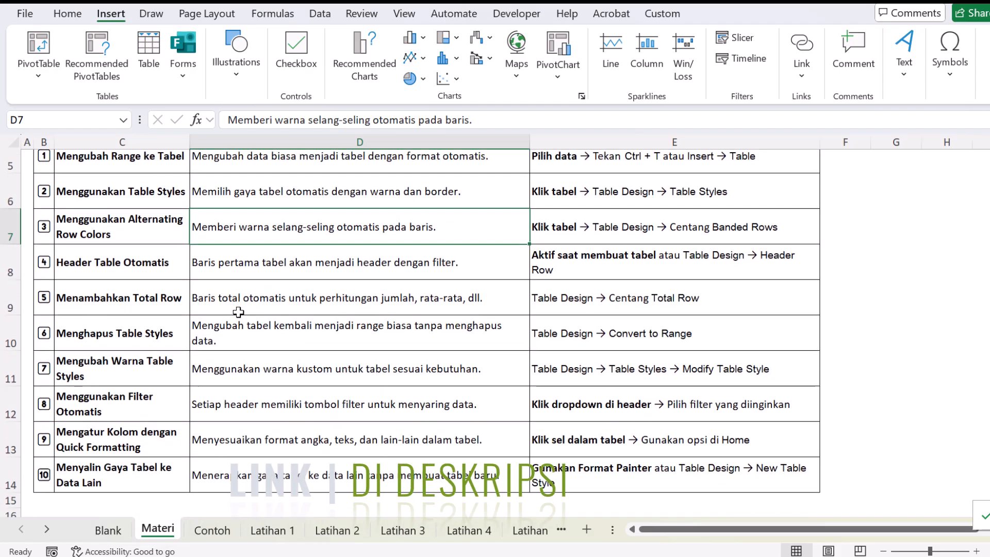
pyautogui.scroll(2, 239, 311)
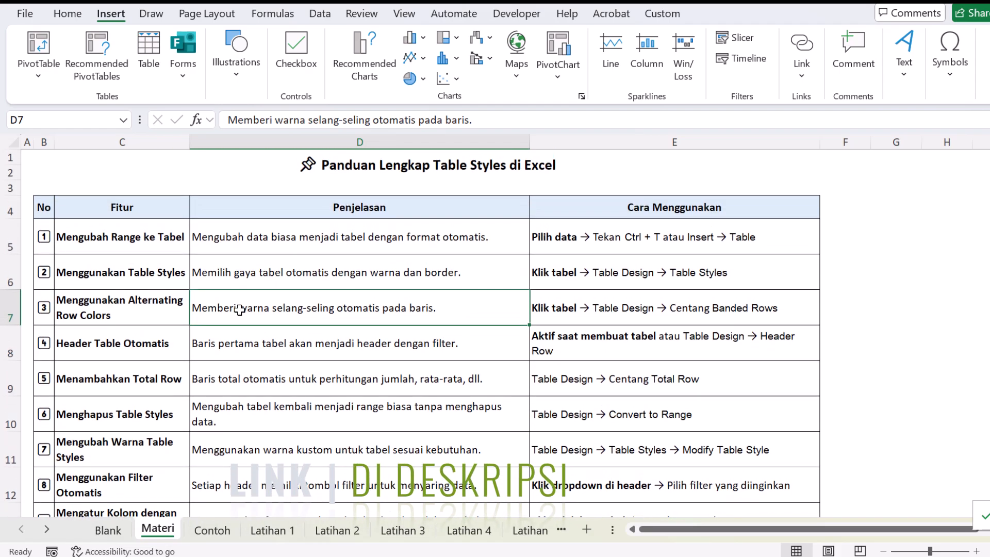
# Step: Convert the product table on the Contoh sheet back to a normal range
pyautogui.click(209, 531)
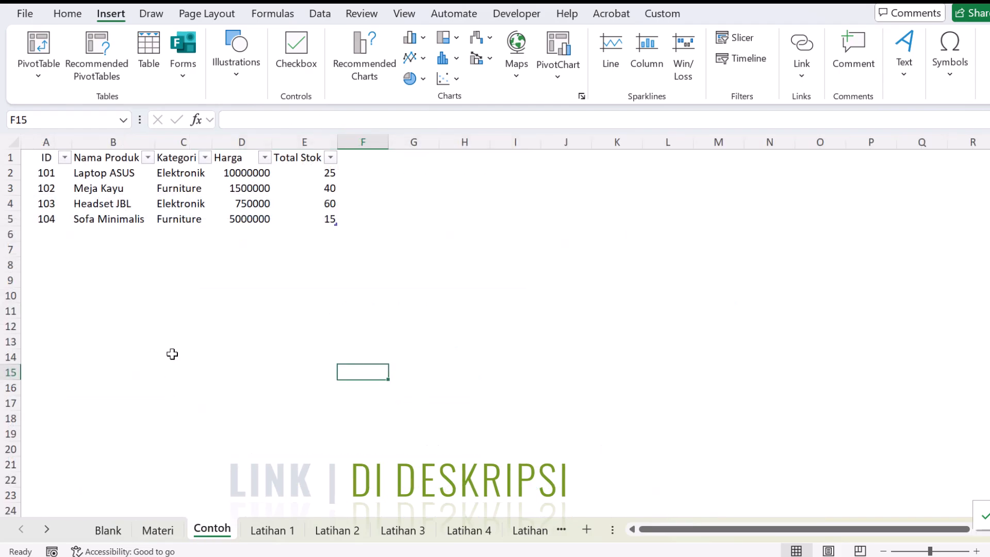
pyautogui.click(153, 254)
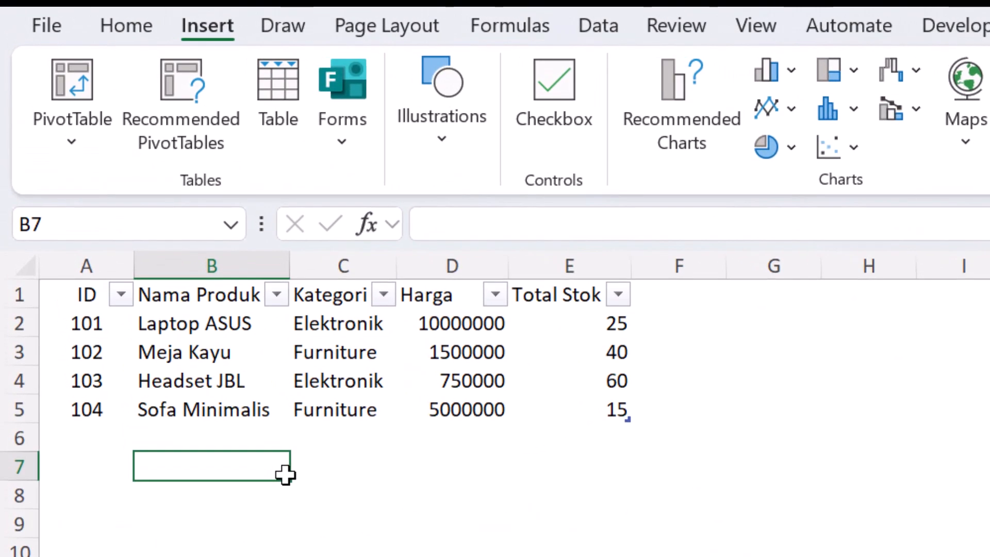
pyautogui.click(263, 353)
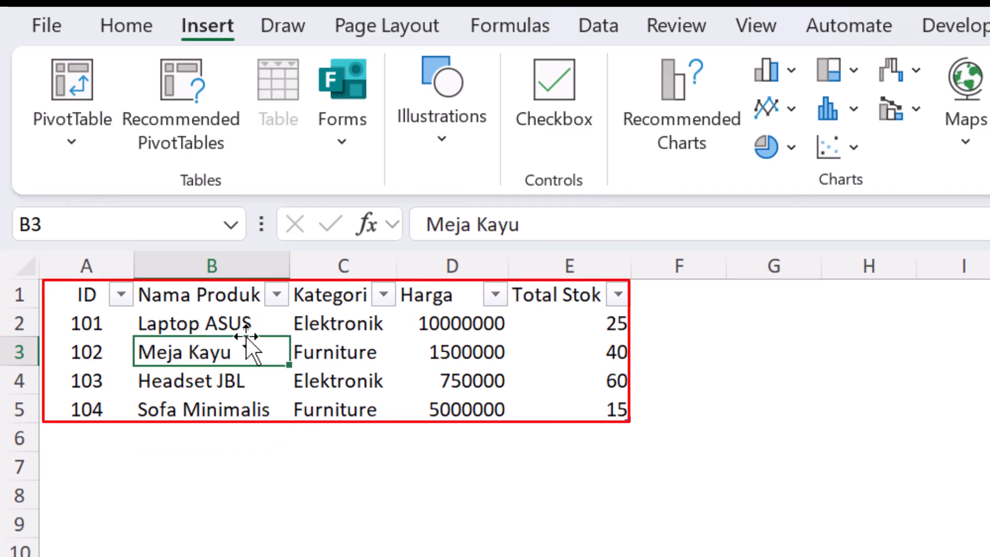
pyautogui.click(255, 302)
pyautogui.hotkey('ctrl', 'a')
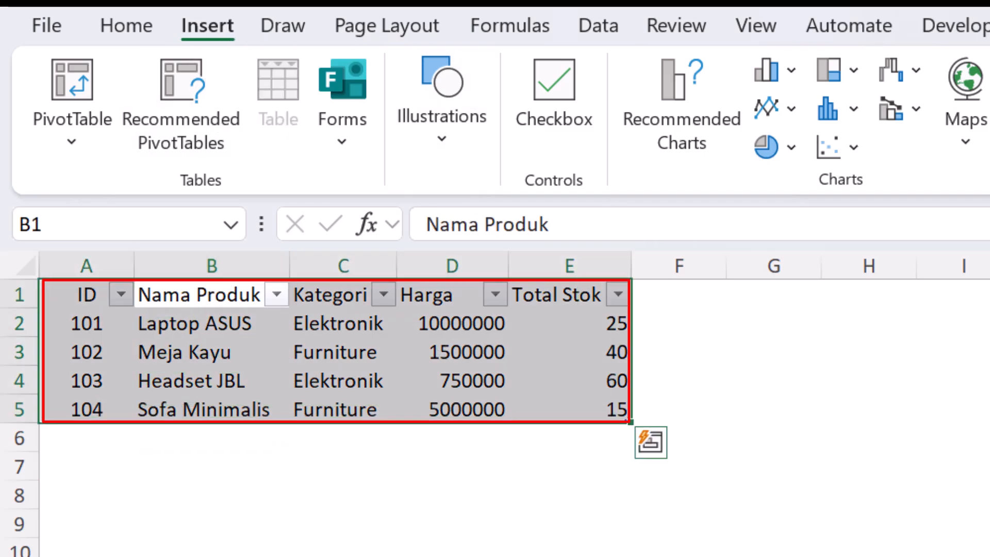
pyautogui.click(303, 148)
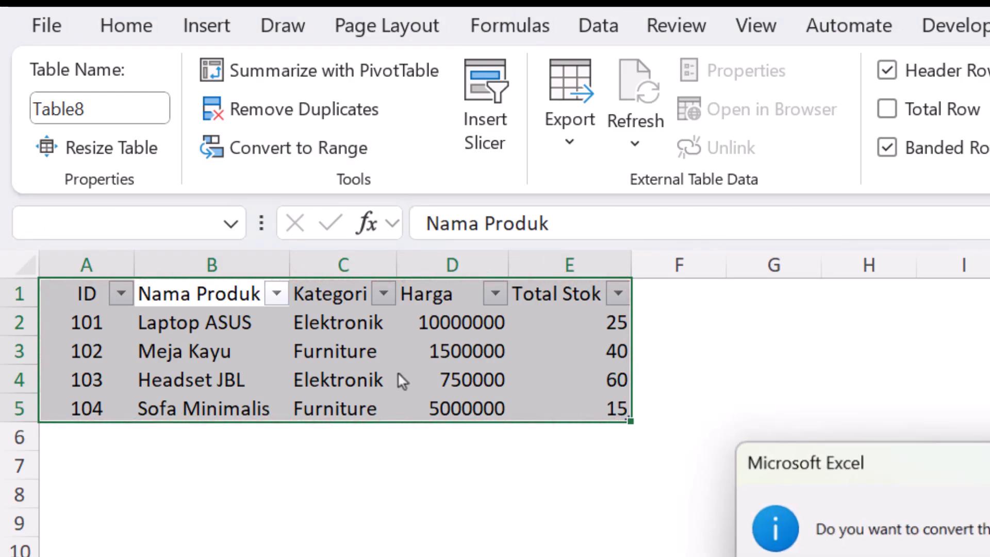
pyautogui.press('Return')
pyautogui.click(411, 356)
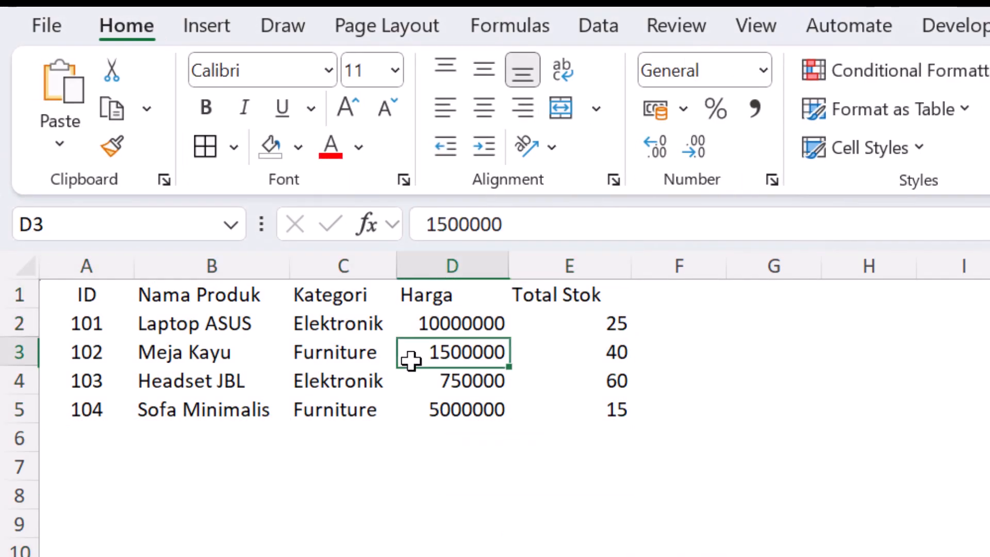
pyautogui.click(301, 354)
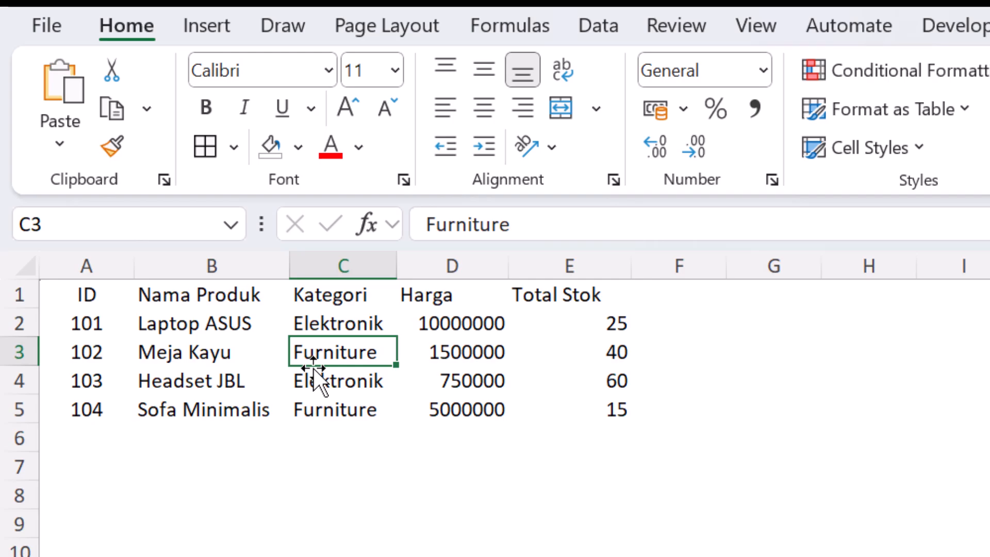
# Step: Examine the extent of the plain product range, from the ID header in A1 to cell E5
pyautogui.click(99, 291)
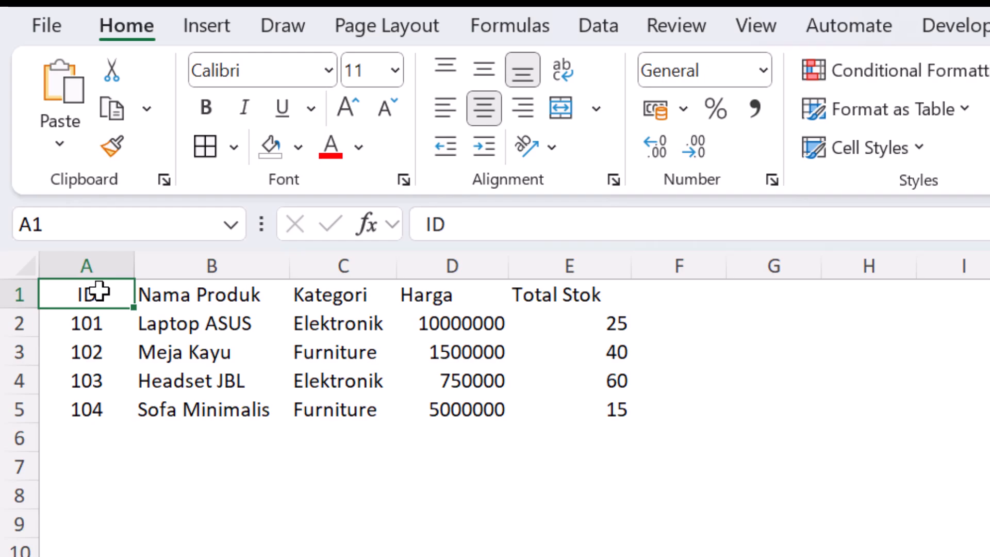
pyautogui.moveTo(99, 291); pyautogui.dragTo(579, 403)
pyautogui.moveTo(122, 300); pyautogui.dragTo(517, 394)
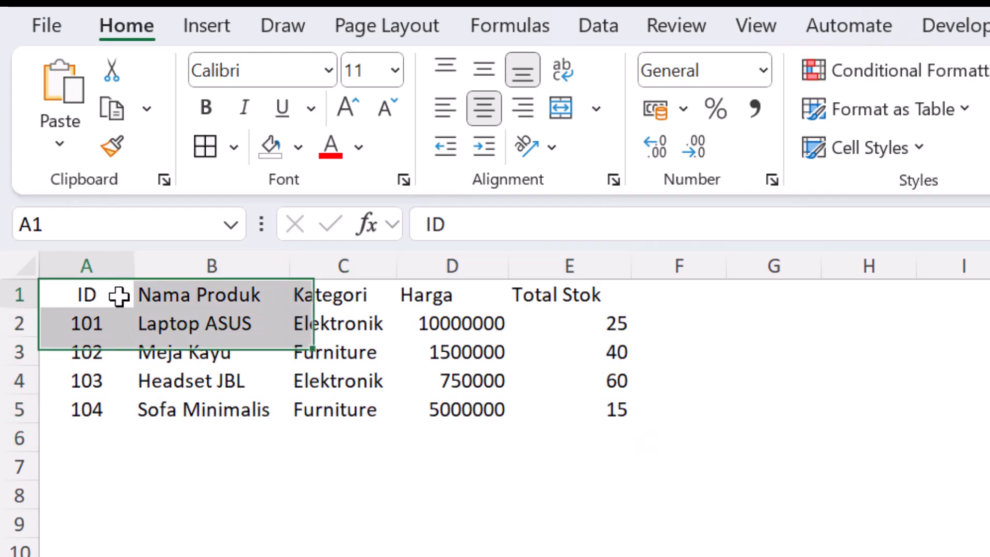
pyautogui.moveTo(464, 353); pyautogui.dragTo(503, 369)
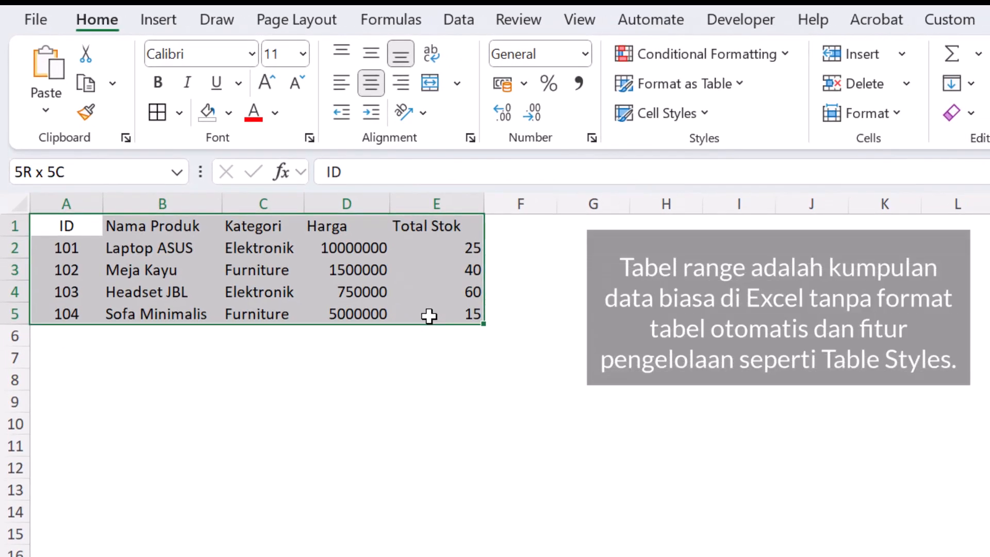
pyautogui.moveTo(429, 316); pyautogui.dragTo(429, 315)
pyautogui.click(67, 225)
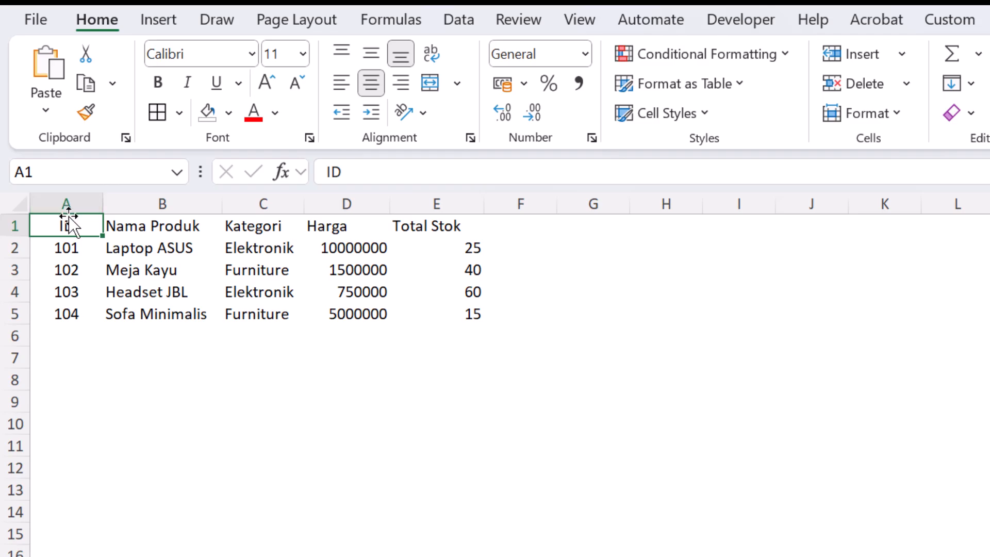
pyautogui.click(452, 312)
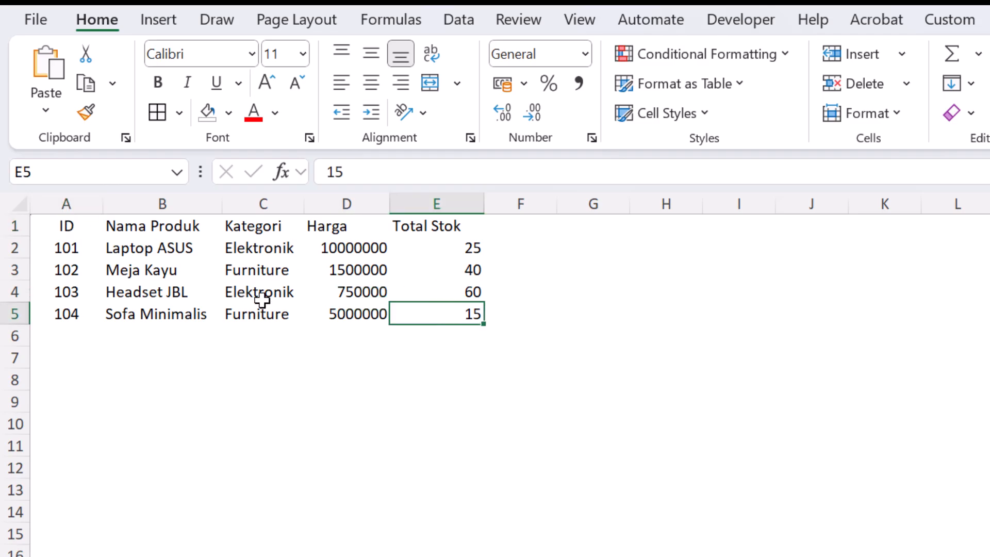
# Step: Try converting the range A1:E5 to a table with My table has headers turned off, and undo the conversion
pyautogui.moveTo(77, 229); pyautogui.dragTo(431, 313)
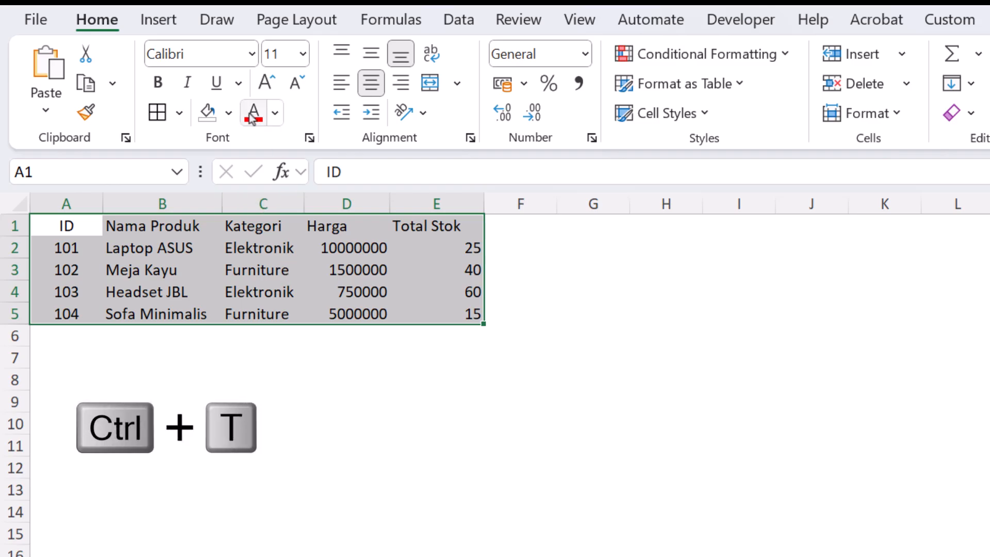
pyautogui.hotkey('ctrl', 'q')
pyautogui.click(167, 29)
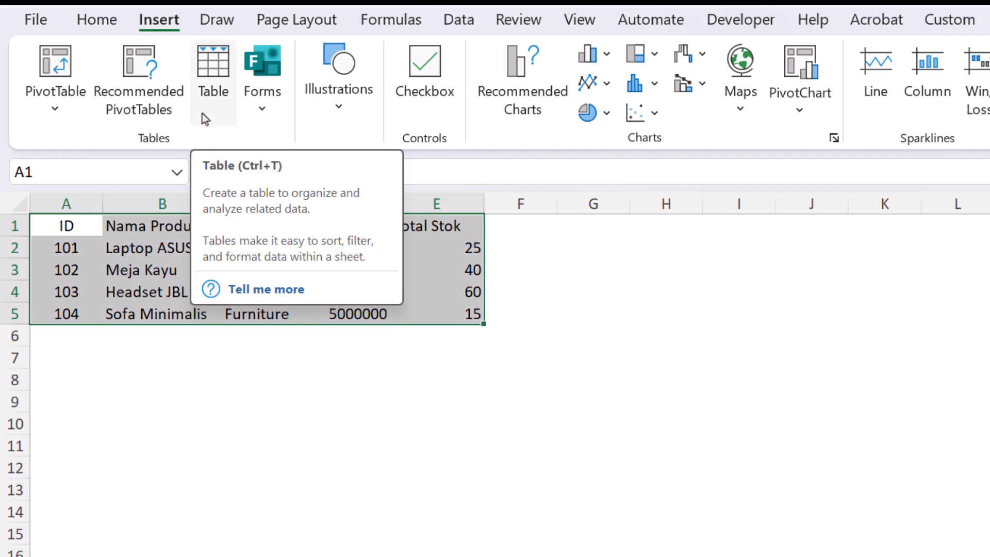
pyautogui.hotkey('ctrl', 't')
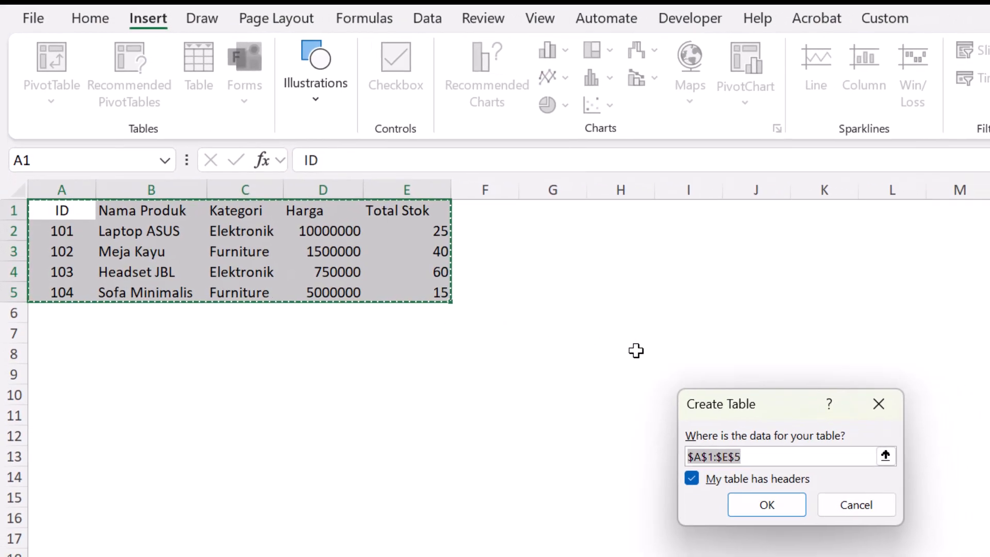
pyautogui.moveTo(737, 411); pyautogui.dragTo(398, 357)
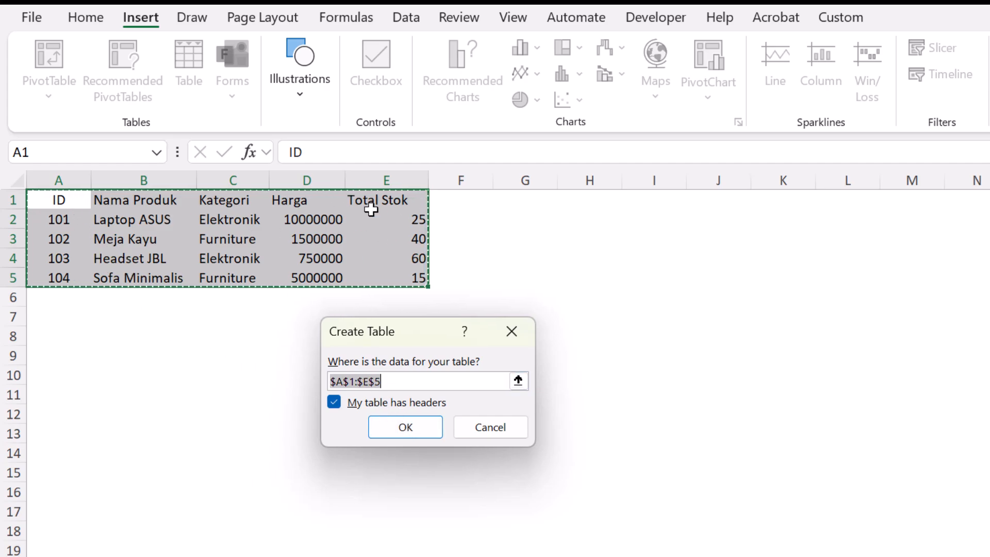
pyautogui.click(367, 404)
pyautogui.click(371, 402)
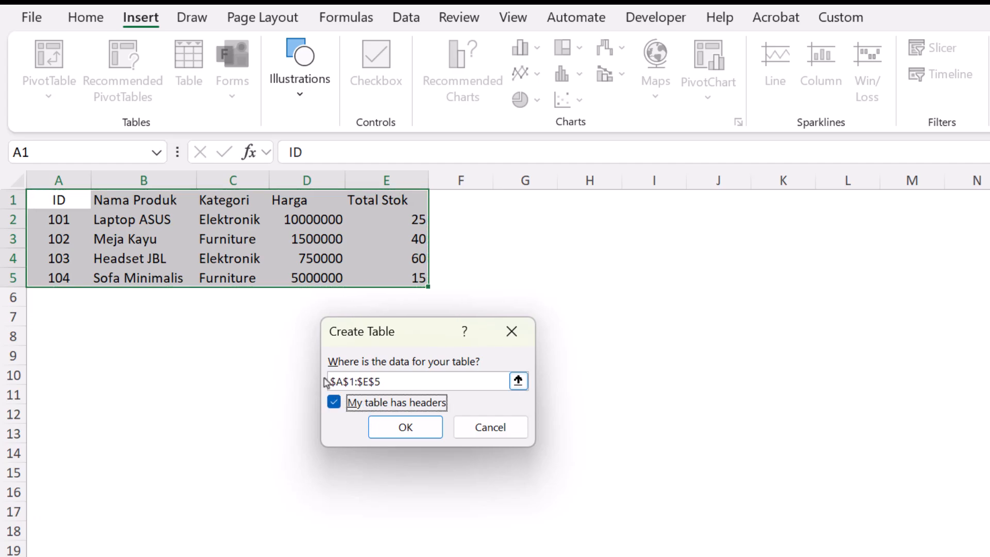
pyautogui.click(377, 405)
pyautogui.click(402, 427)
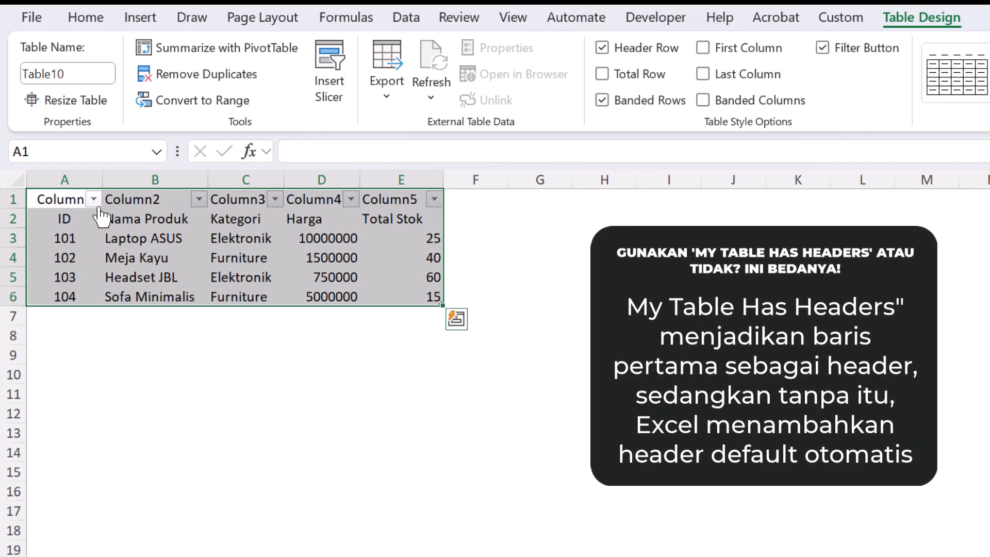
pyautogui.hotkey('ctrl', 'z')
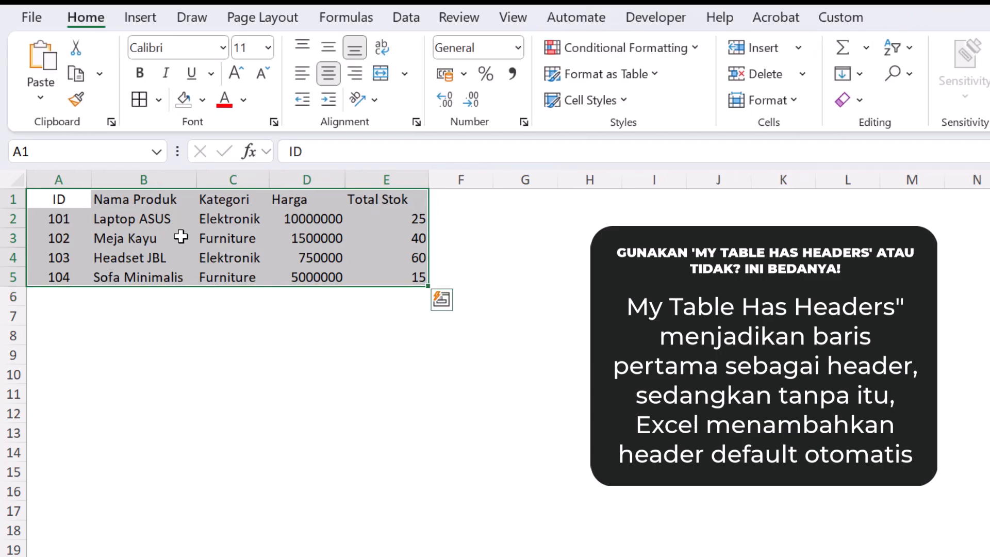
# Step: Convert the range A1:E5 to a table with My table has headers turned on
pyautogui.hotkey('ctrl', 't')
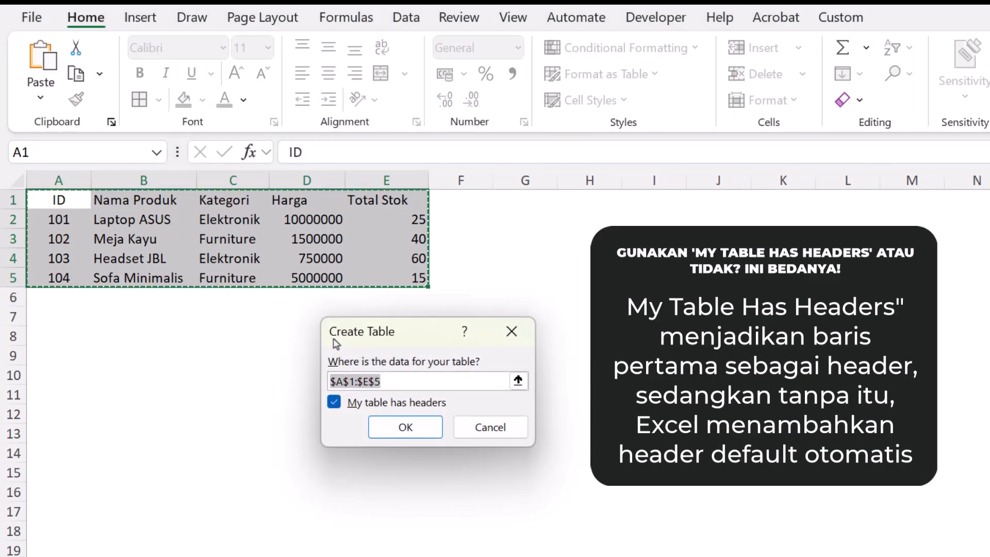
pyautogui.click(405, 427)
pyautogui.click(121, 220)
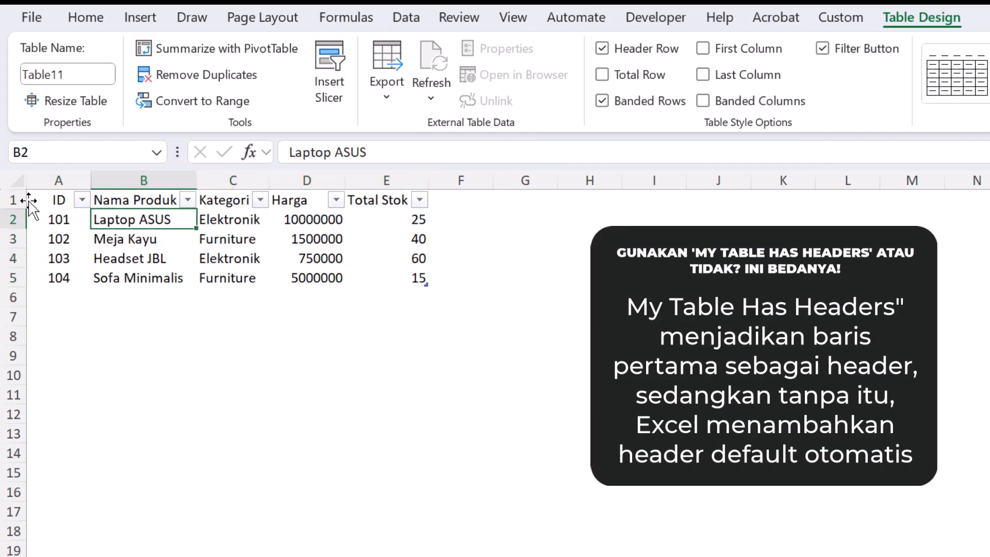
pyautogui.click(13, 200)
pyautogui.click(65, 238)
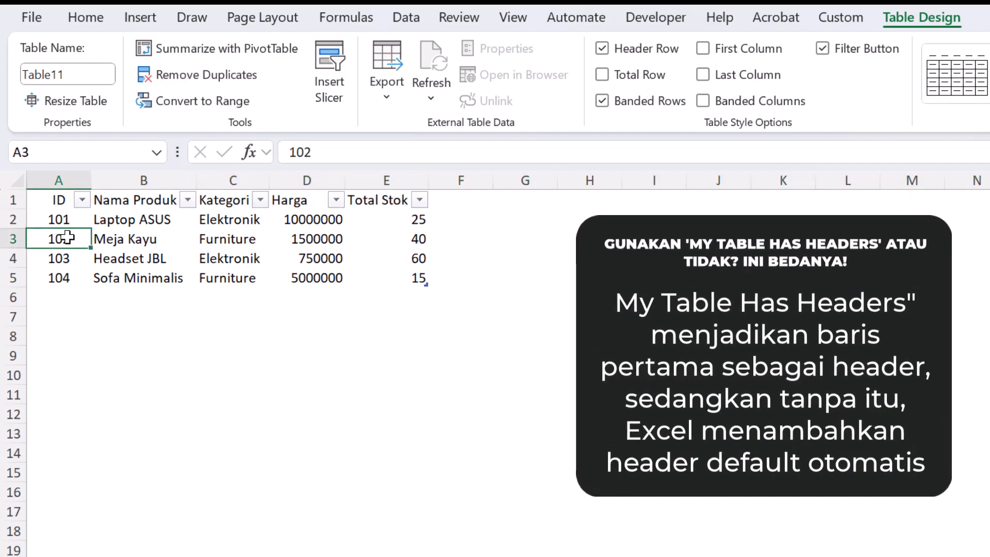
# Step: Open the product table's name for editing, leave it as is, and revert the table to the plain range A1:E5
pyautogui.click(69, 220)
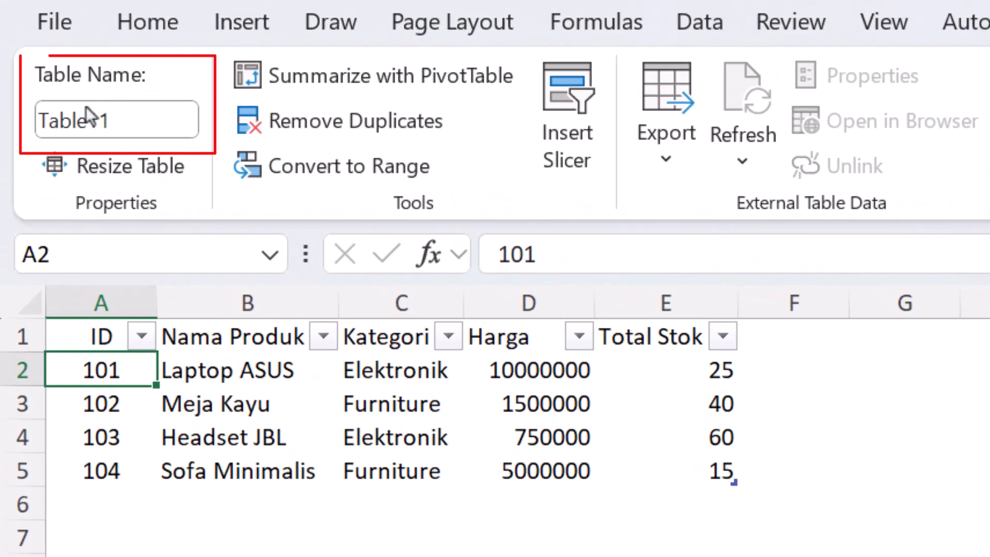
pyautogui.click(102, 118)
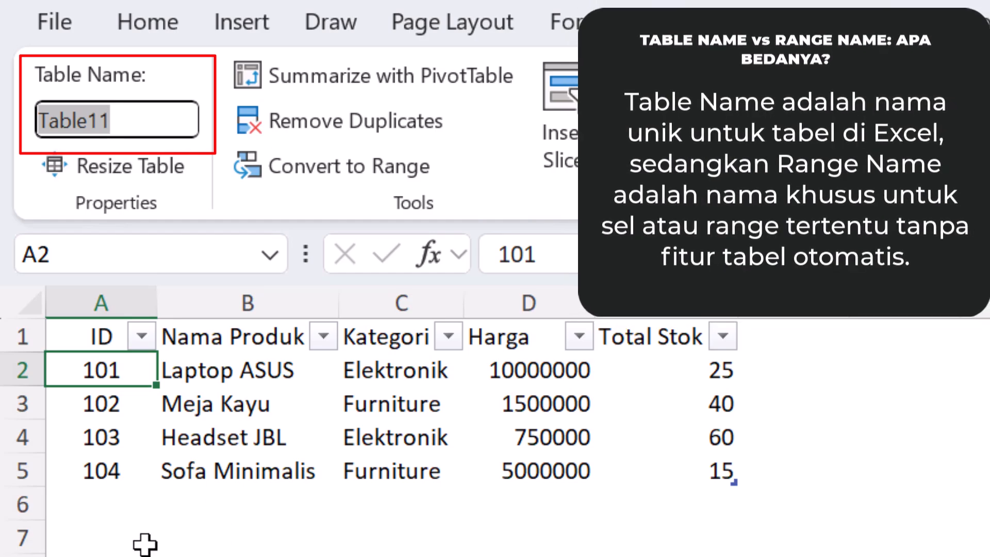
pyautogui.click(186, 436)
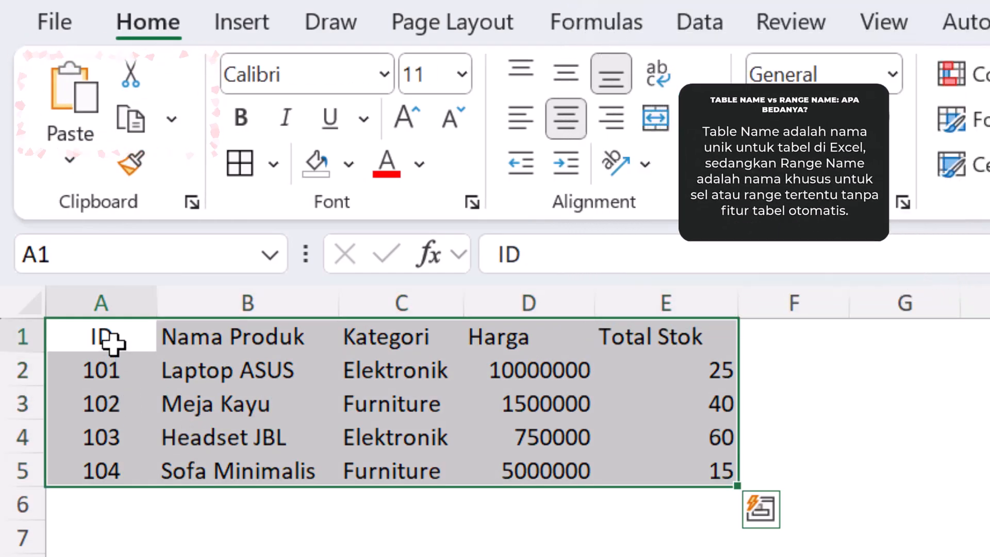
# Step: Name the plain range A1:E5 Tabel_Produk
pyautogui.moveTo(115, 335); pyautogui.dragTo(684, 473)
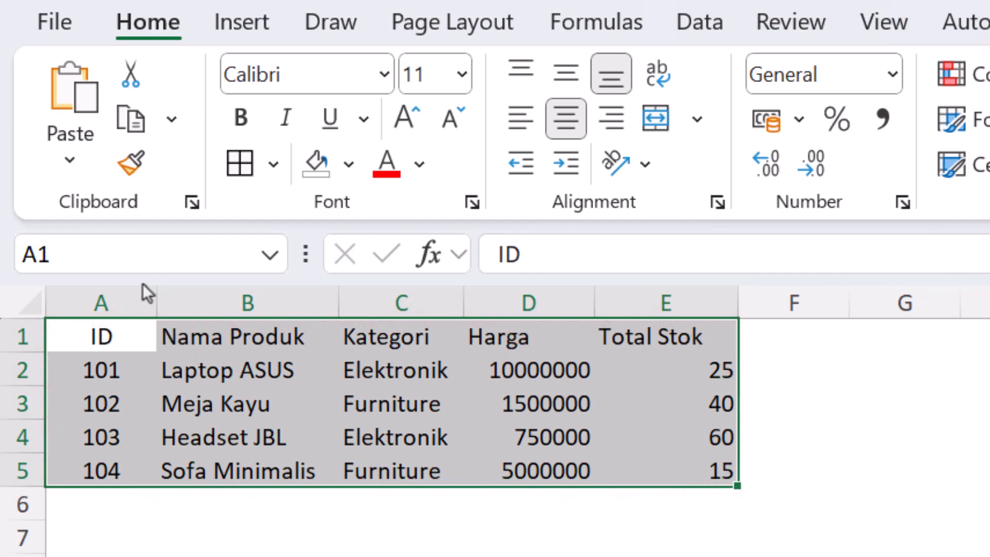
pyautogui.click(116, 256)
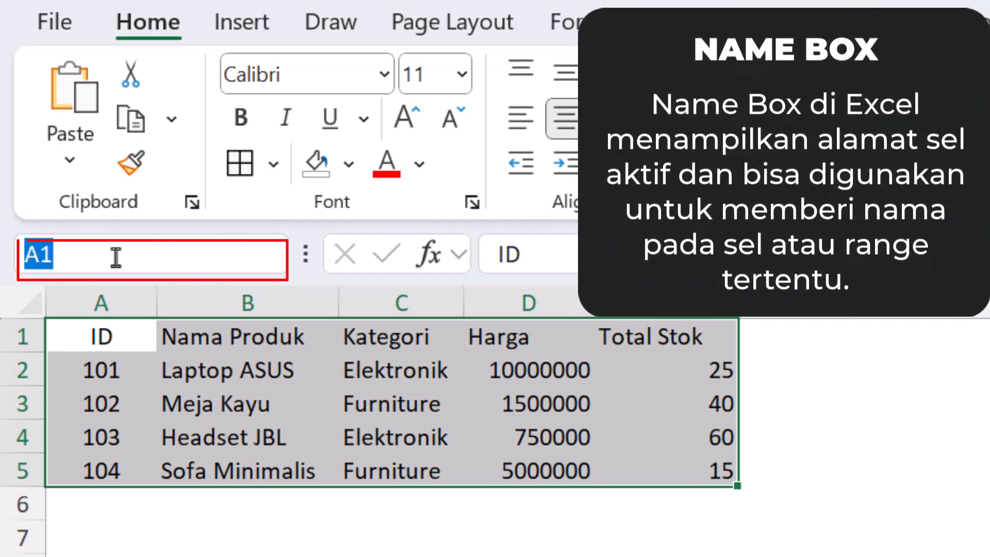
pyautogui.write('Tabel')
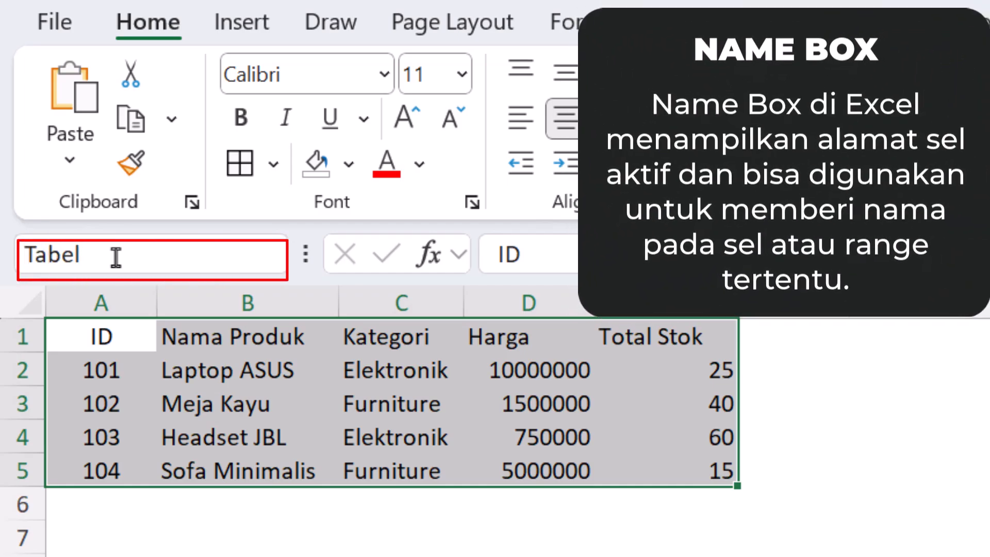
pyautogui.write('_Produk')
pyautogui.press('Return')
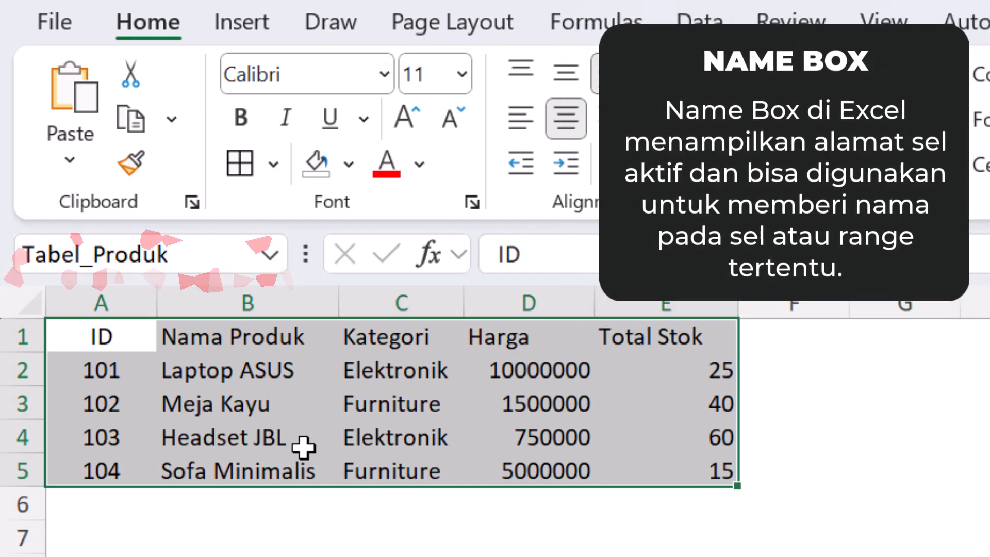
# Step: Reselect the range A1:E5 to check its name, and undo the naming
pyautogui.click(303, 444)
pyautogui.click(98, 332)
pyautogui.moveTo(127, 339); pyautogui.dragTo(655, 472)
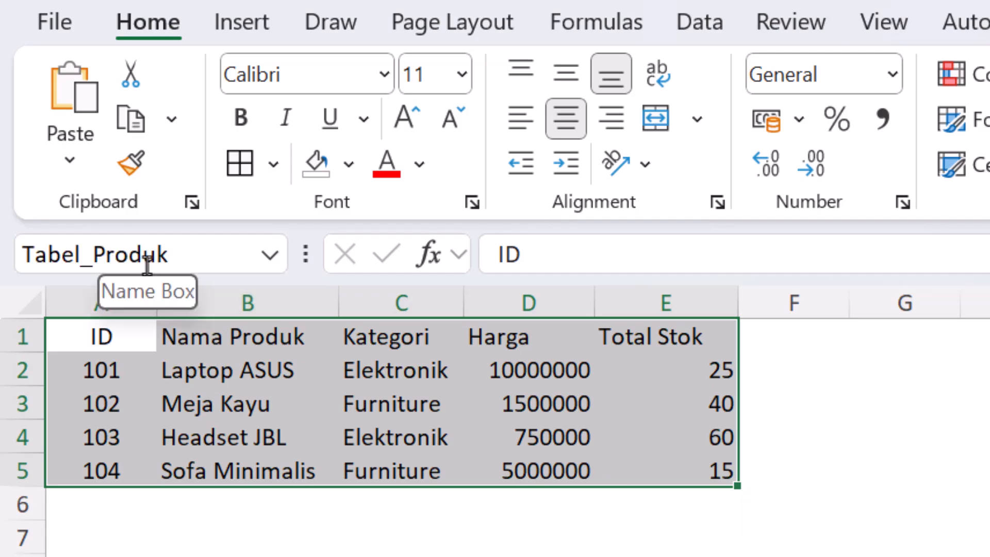
pyautogui.hotkey('ctrl', 'z')
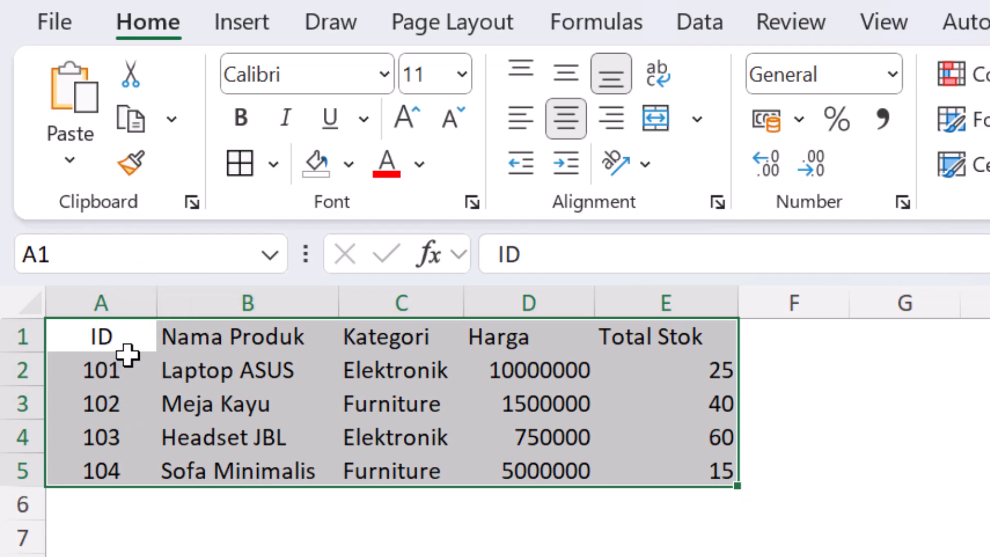
# Step: Convert the range A1:E5 to a table with headers and name the table Tabel_Produk
pyautogui.hotkey('ctrl', 't')
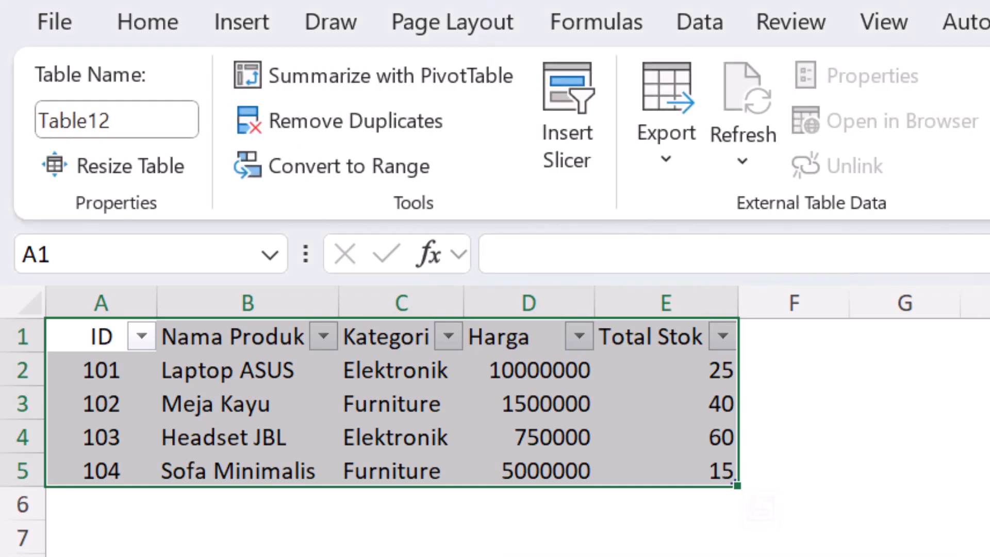
pyautogui.click(91, 133)
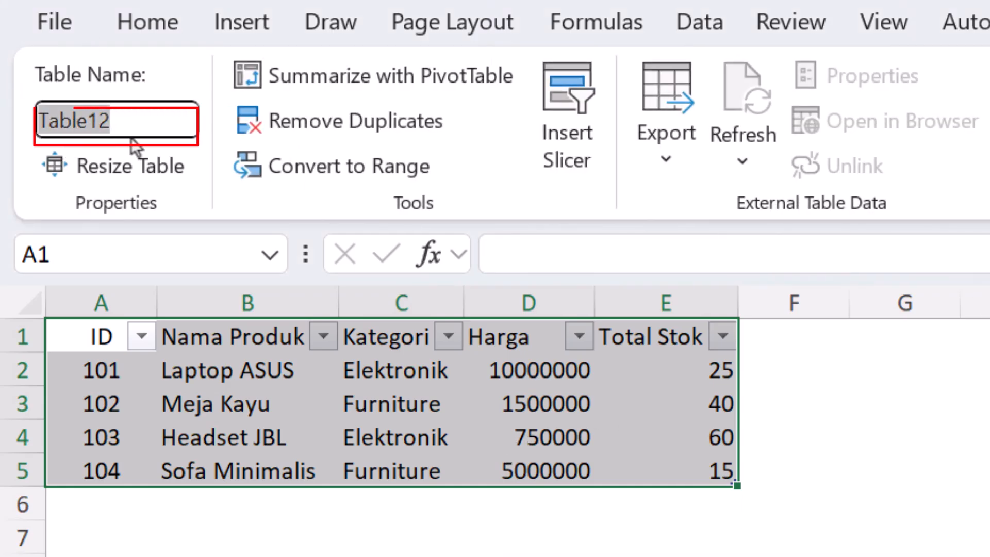
pyautogui.write('Tabe')
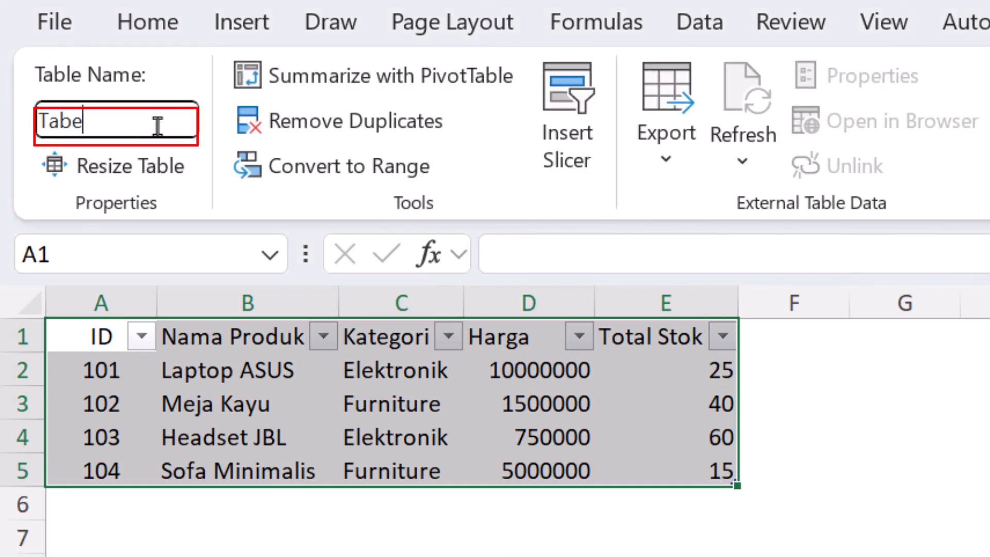
pyautogui.write('l_Produk')
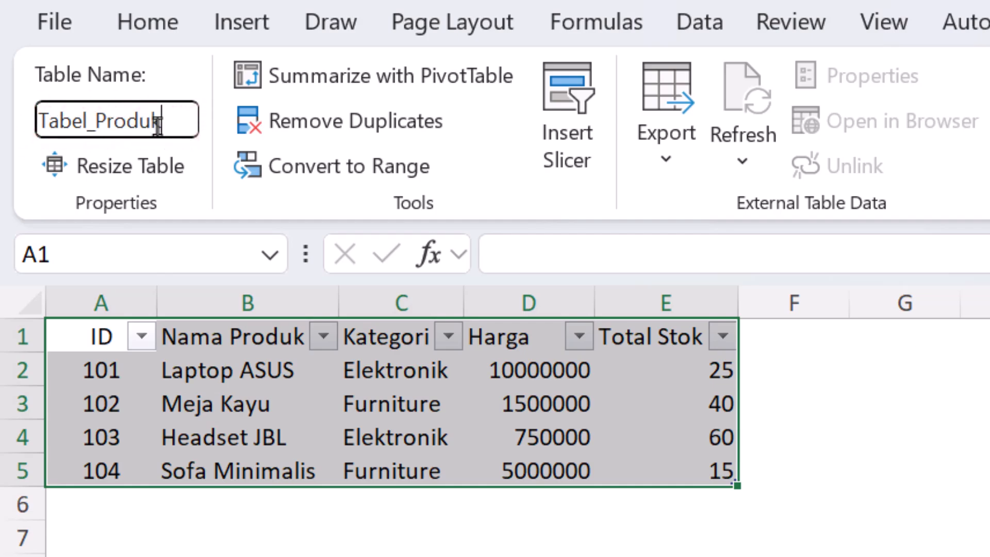
pyautogui.press('Return')
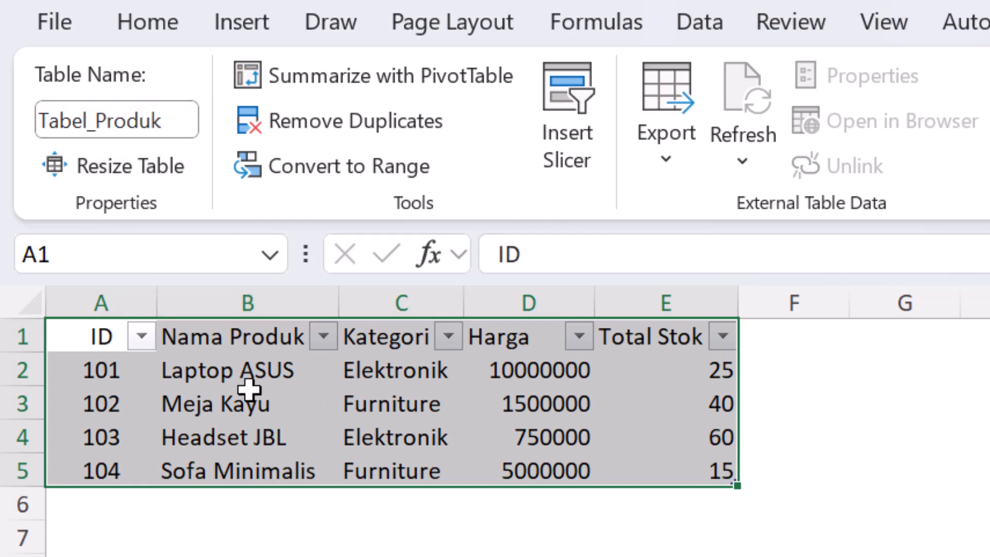
pyautogui.moveTo(250, 379); pyautogui.dragTo(250, 405)
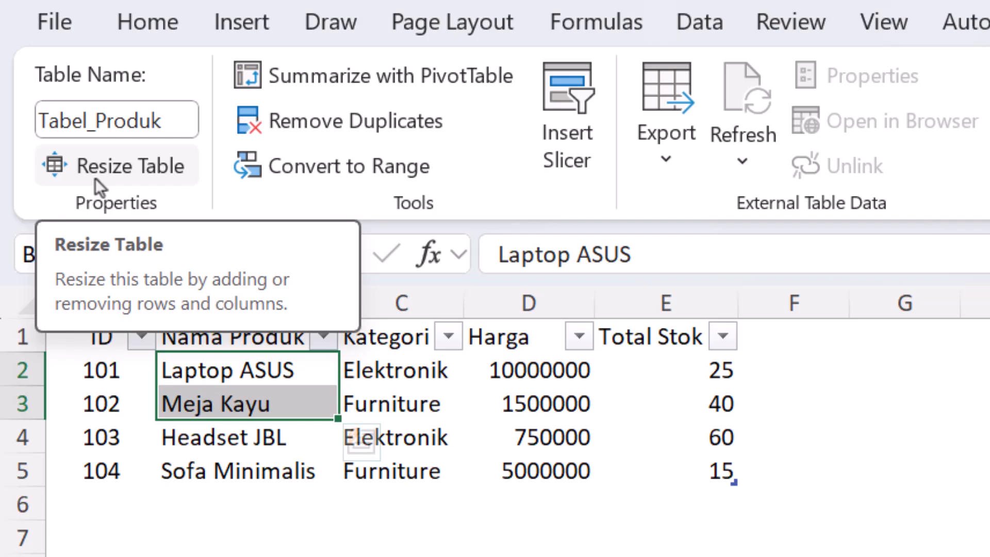
# Step: Resize the Tabel_Produk table to the range $A$1:$E$20 and check the added empty rows
pyautogui.click(106, 469)
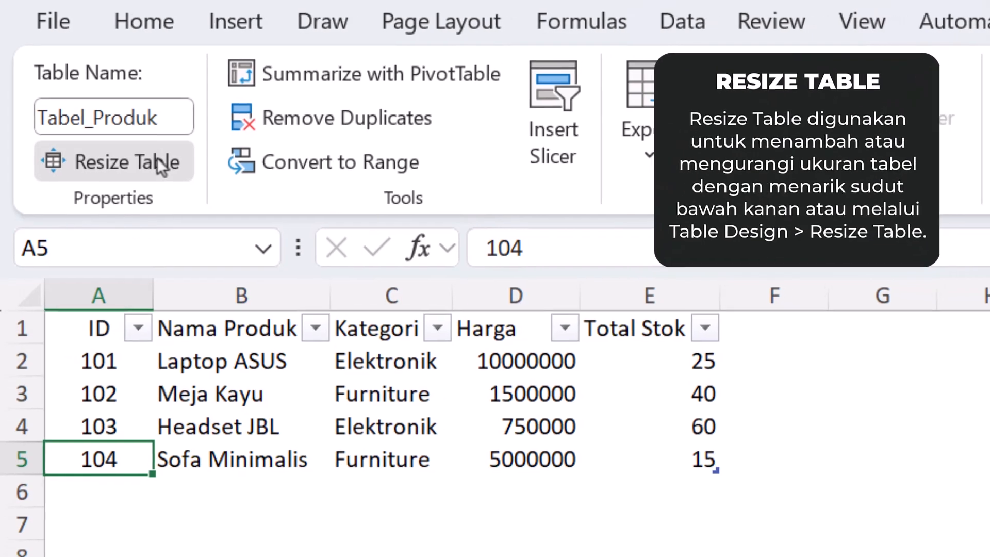
pyautogui.click(164, 171)
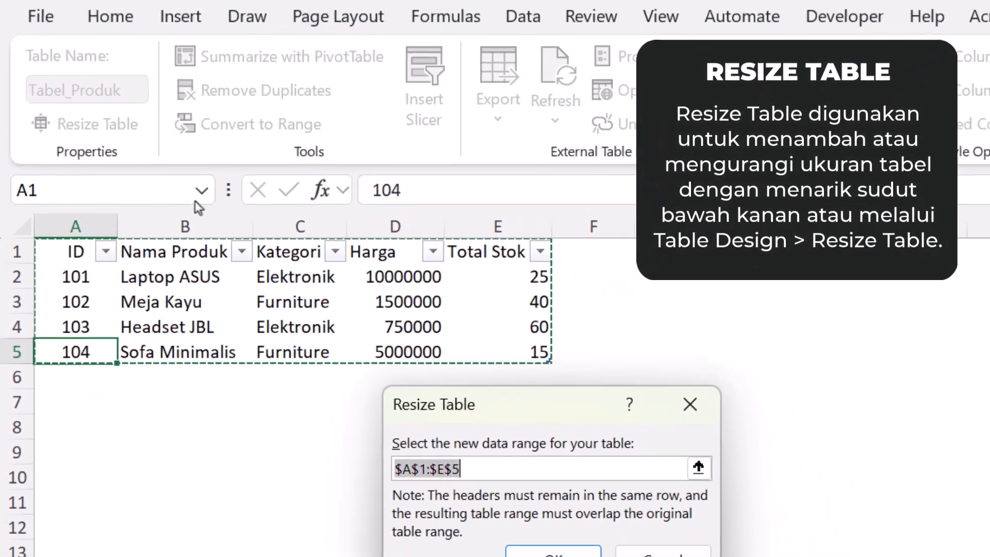
pyautogui.click(427, 435)
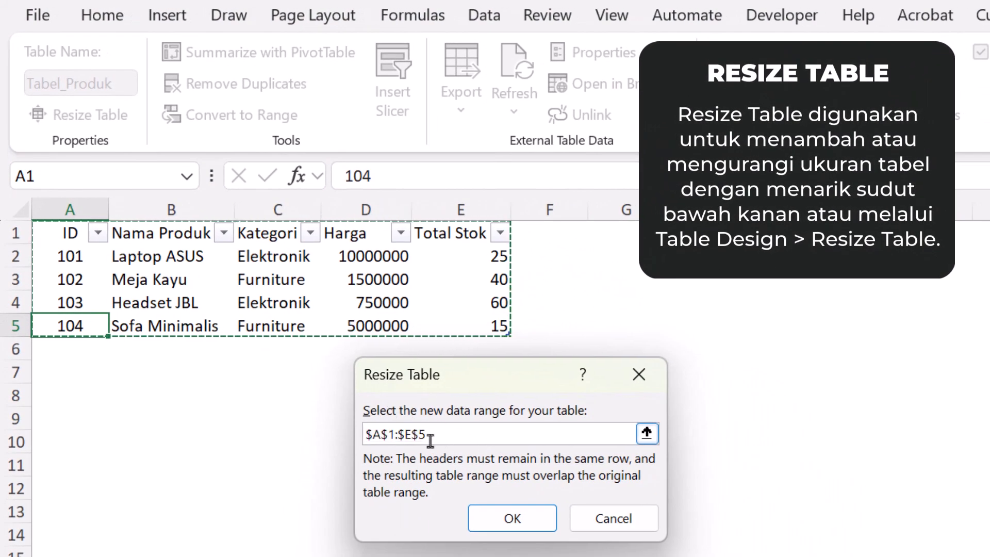
pyautogui.moveTo(427, 434); pyautogui.dragTo(419, 434)
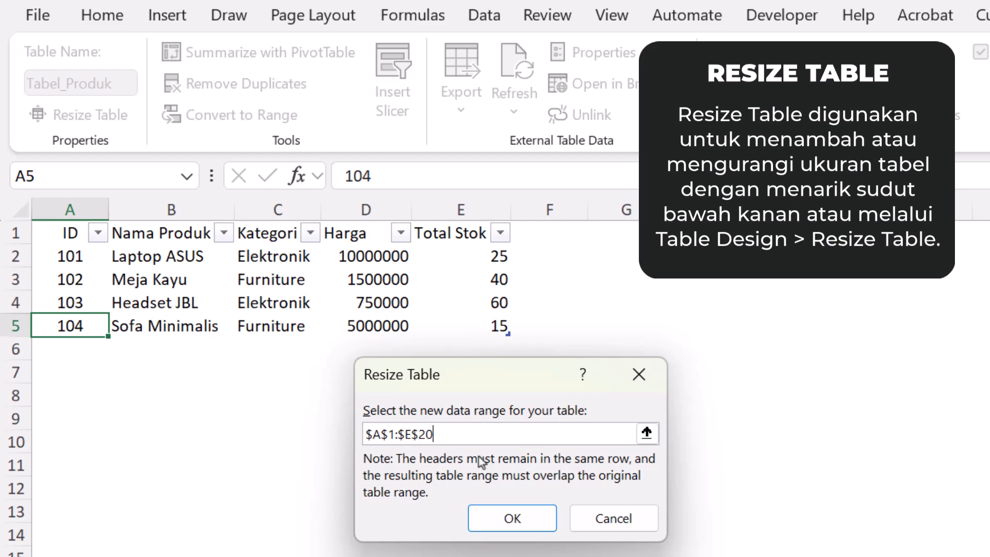
pyautogui.click(504, 512)
pyautogui.click(168, 368)
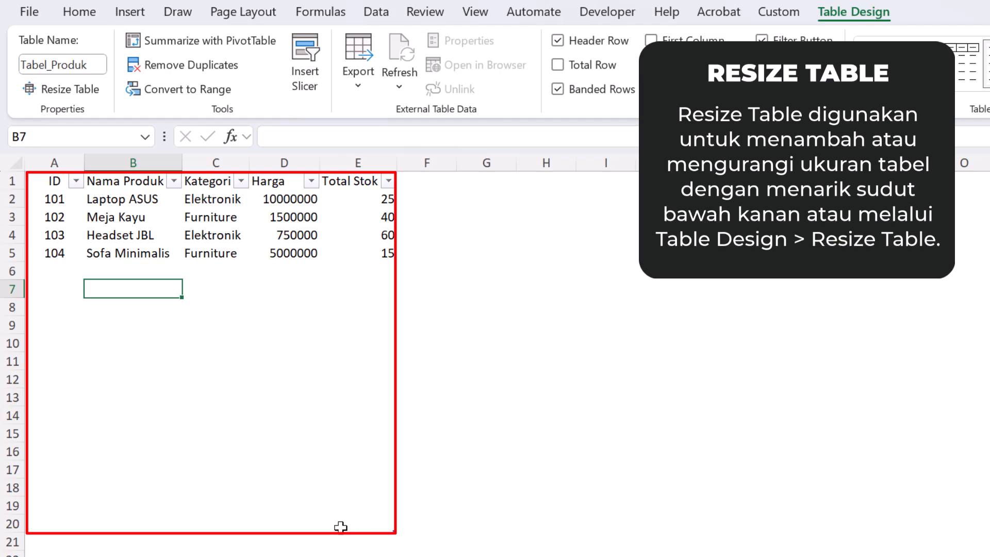
pyautogui.click(254, 376)
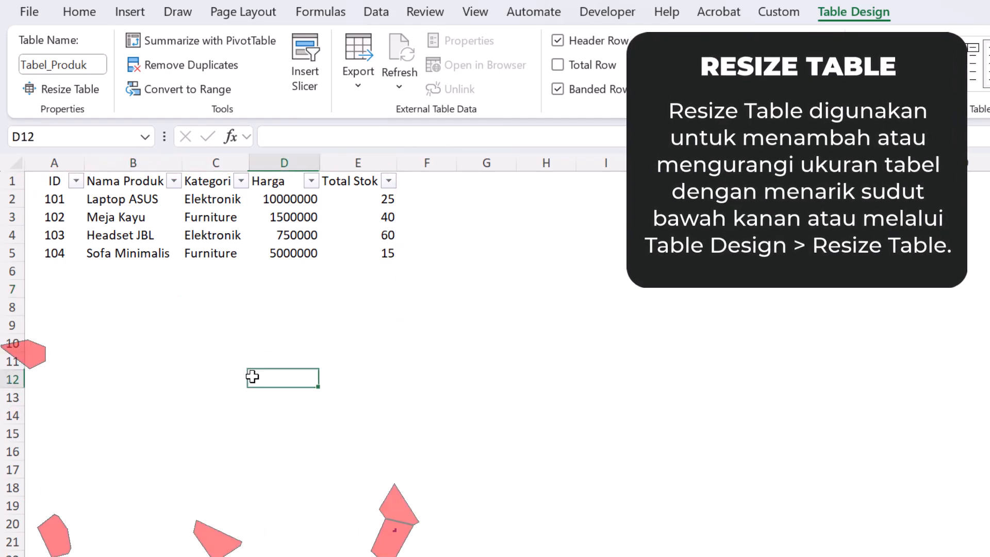
pyautogui.click(230, 269)
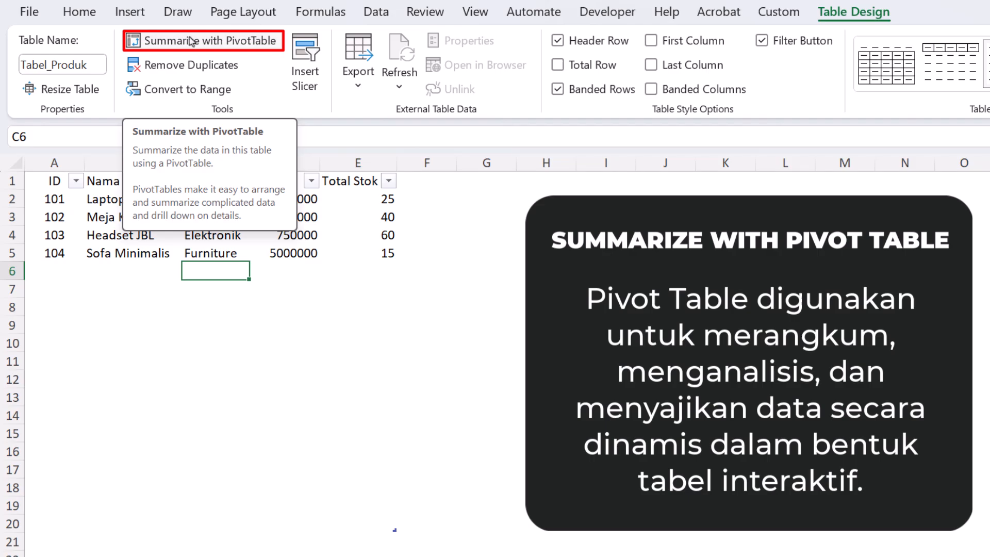
# Step: Try summarizing Tabel_Produk with a PivotTable in the existing worksheet at Contoh!$G$1, and undo the insertion
pyautogui.click(268, 216)
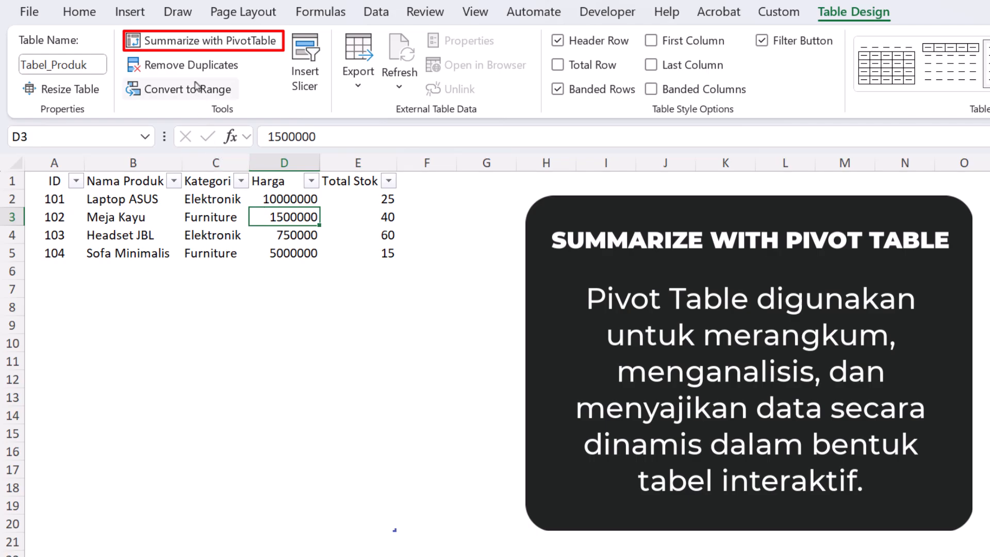
pyautogui.click(206, 41)
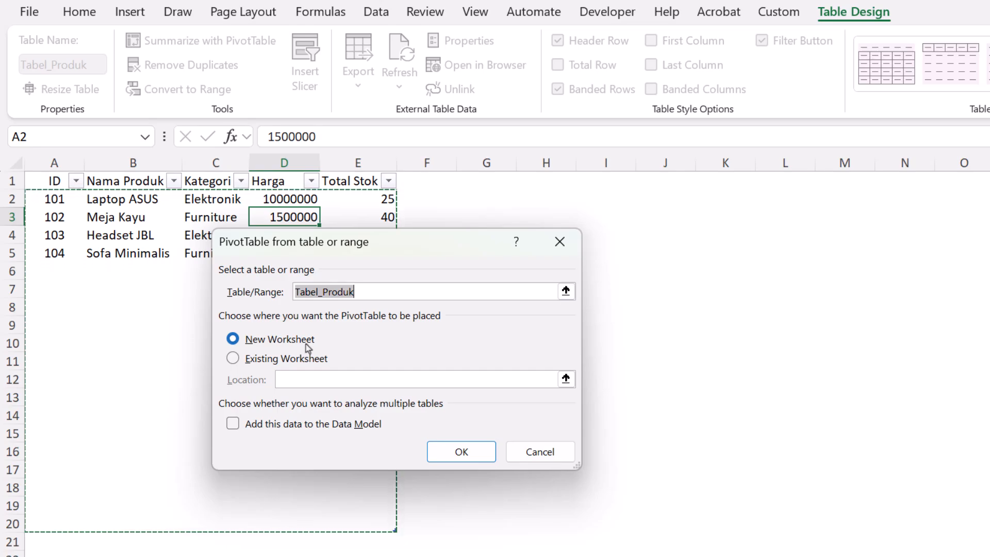
pyautogui.click(284, 359)
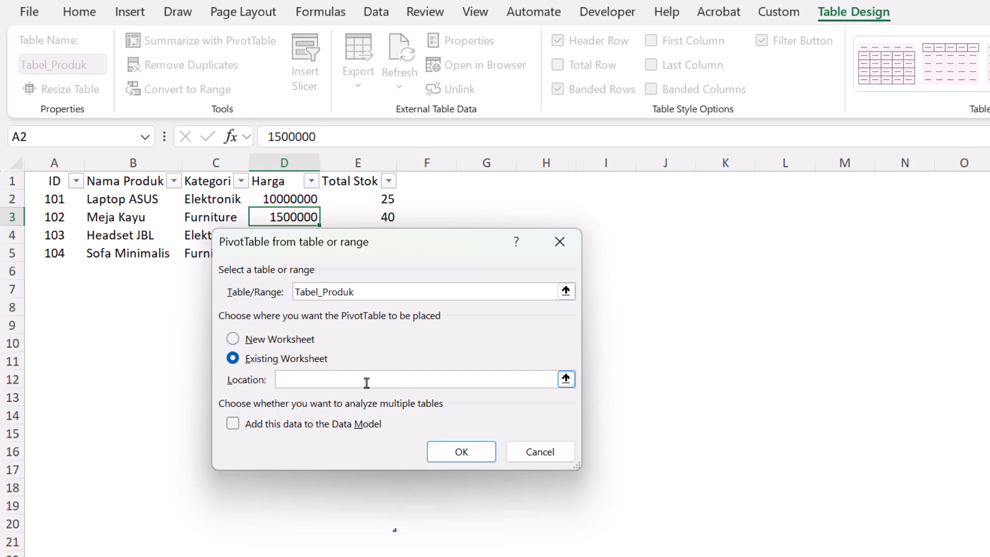
pyautogui.click(461, 179)
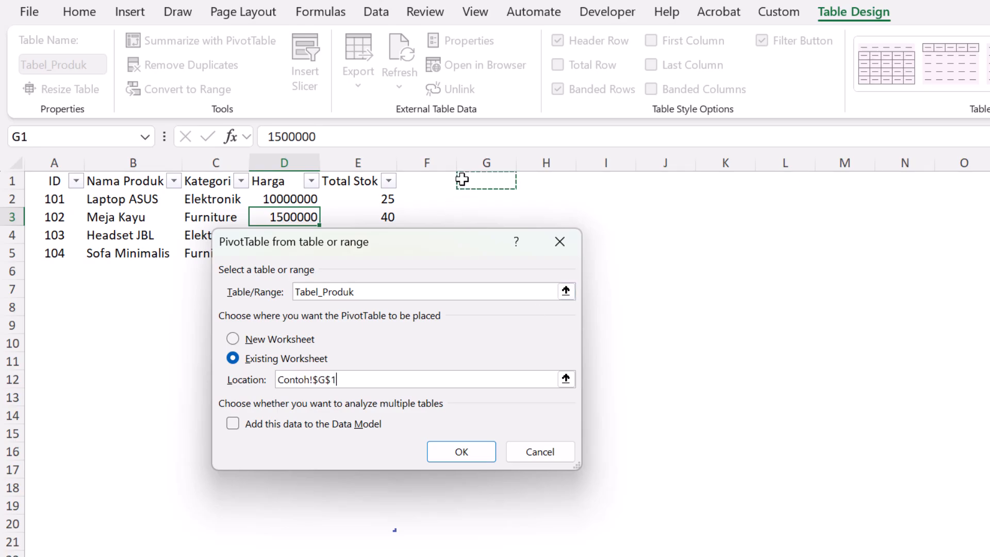
pyautogui.click(463, 452)
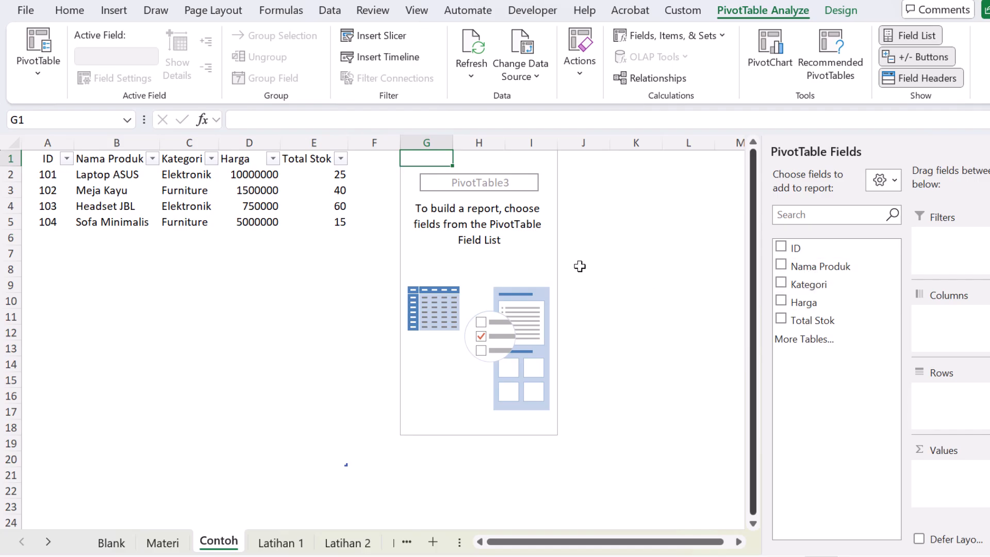
pyautogui.hotkey('ctrl', 'z')
# Step: Compare selecting cells inside the product table with cells outside it to examine when the table design options are offered
pyautogui.click(305, 200)
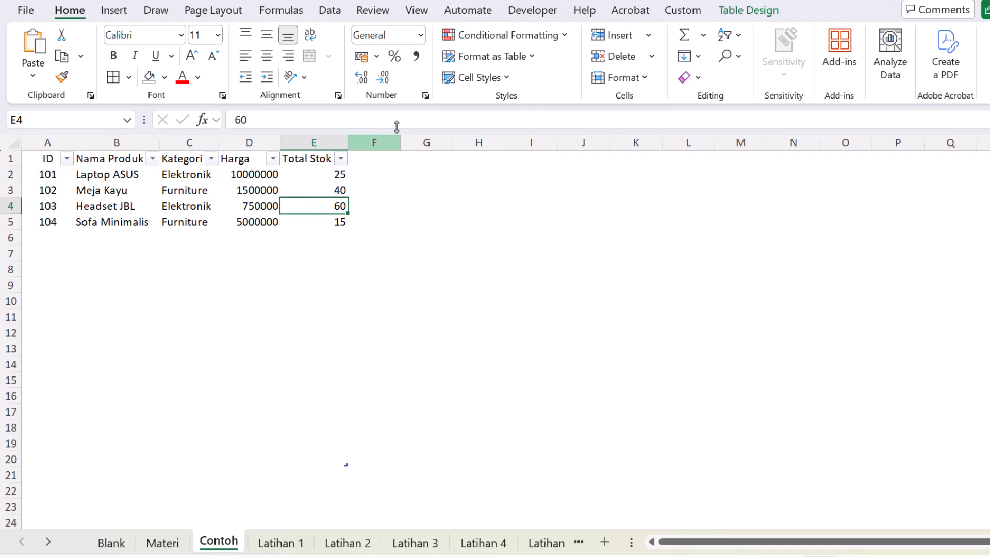
pyautogui.click(734, 12)
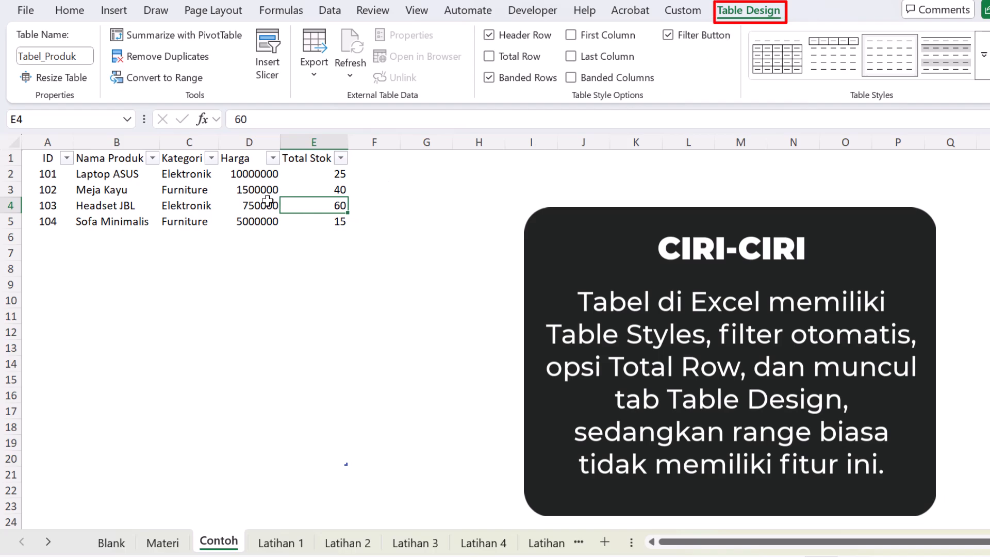
pyautogui.click(387, 163)
pyautogui.click(413, 170)
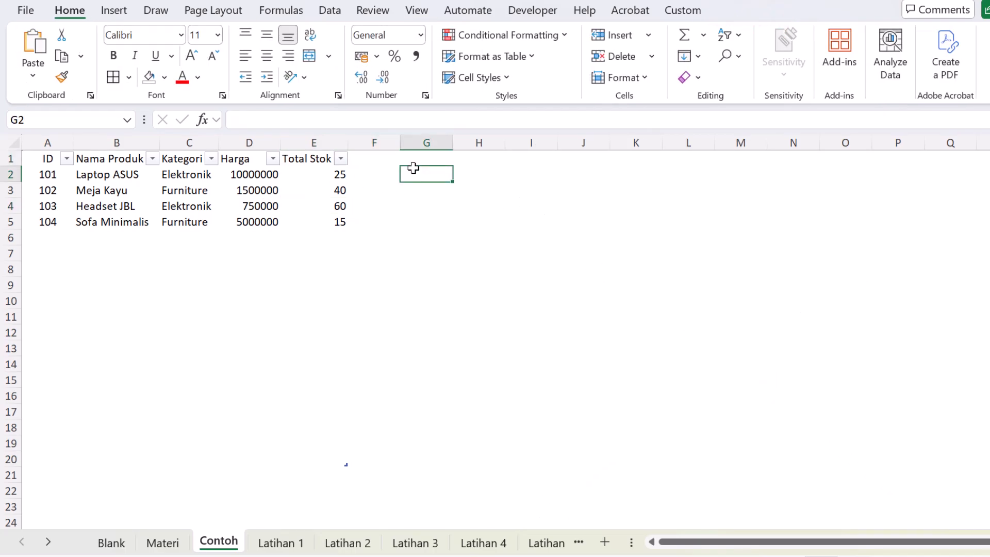
pyautogui.click(311, 187)
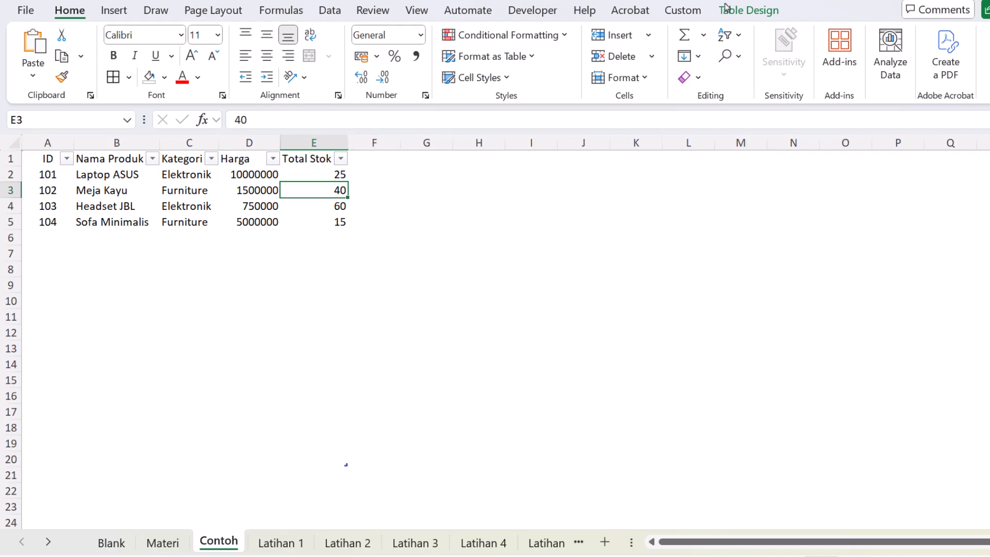
# Step: Insert a slicer for the Kategori column of Tabel_Produk and place it beside the table, starting at column F, row 1
pyautogui.click(224, 202)
pyautogui.click(746, 12)
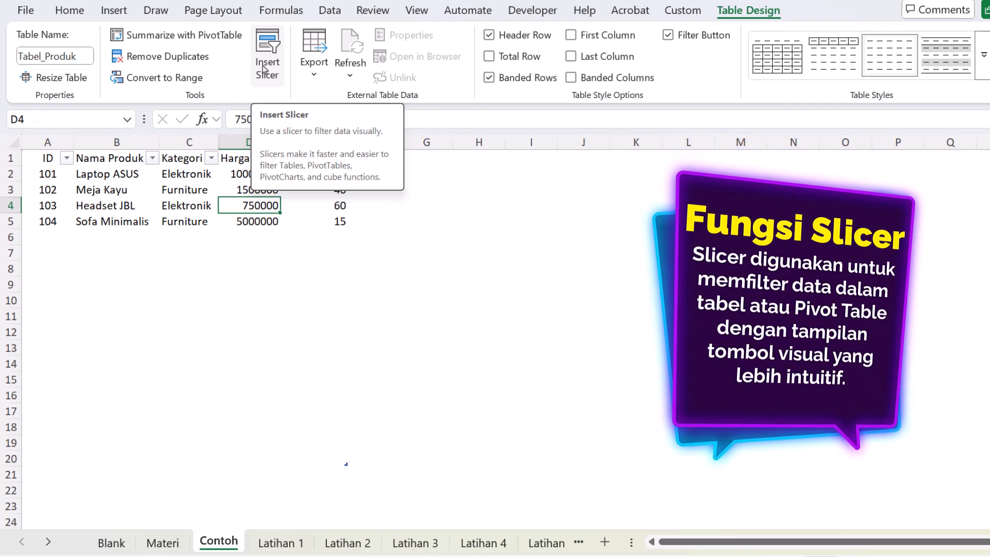
pyautogui.click(263, 68)
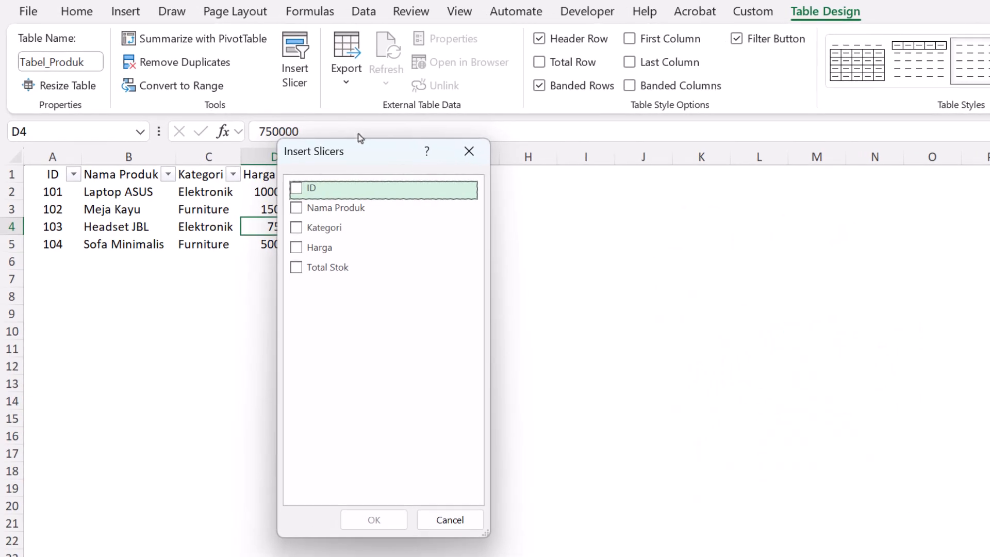
pyautogui.click(296, 229)
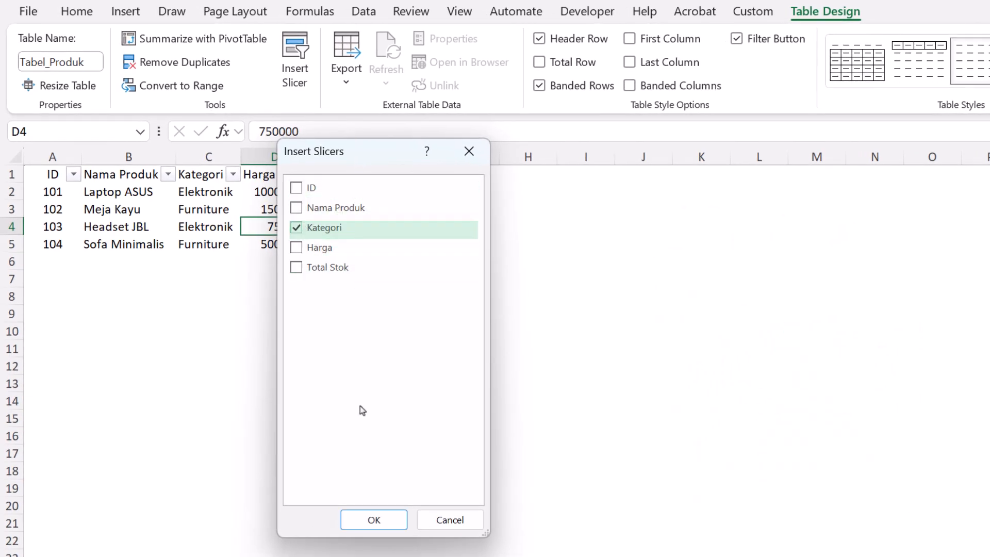
pyautogui.click(371, 519)
pyautogui.moveTo(517, 269); pyautogui.dragTo(409, 185)
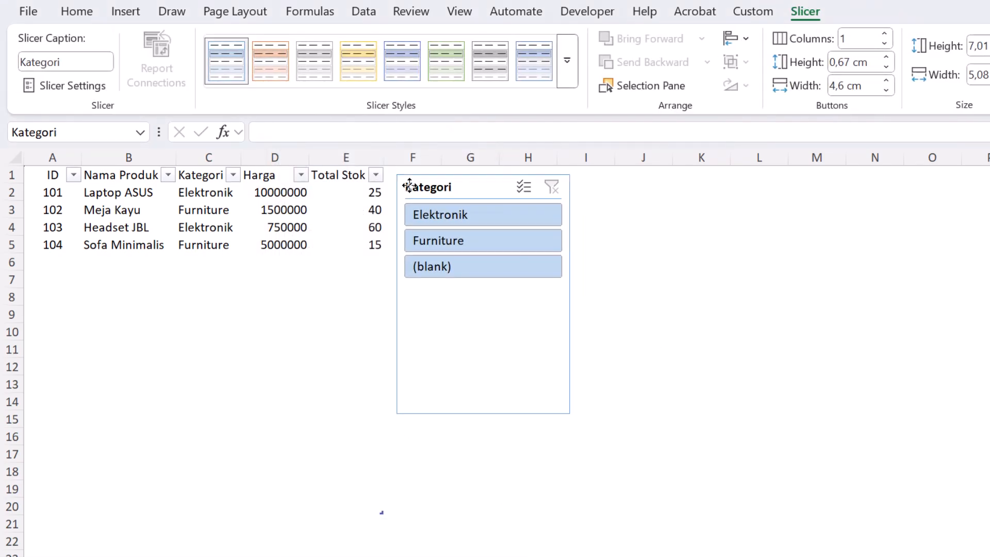
# Step: Filter the product table by Elektronik and by Furniture with the Kategori slicer, and clear the filter
pyautogui.click(452, 216)
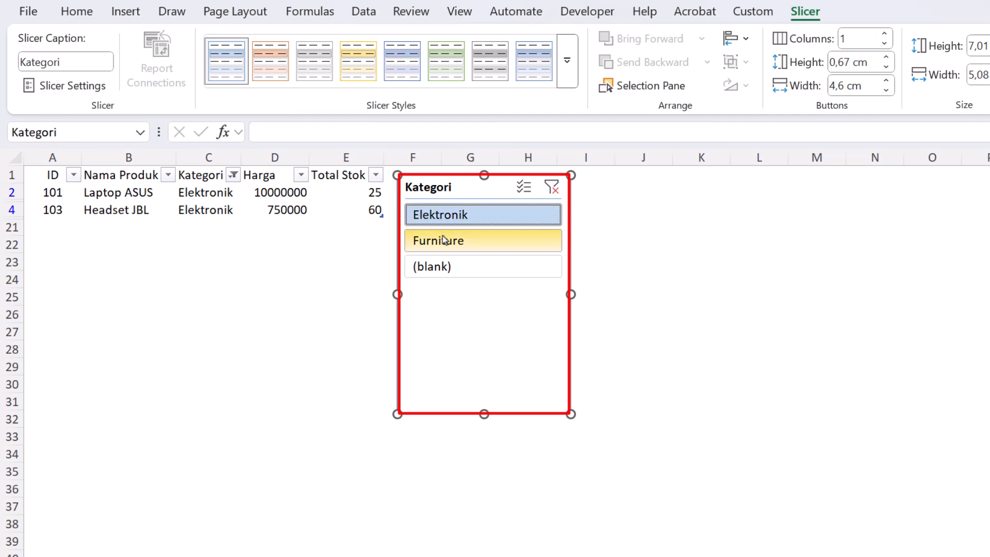
pyautogui.click(448, 240)
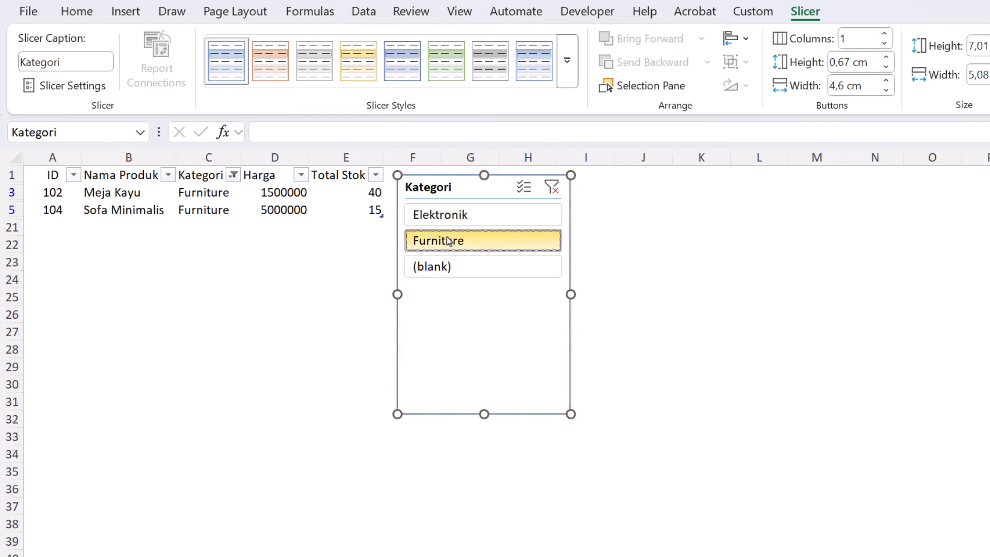
pyautogui.click(551, 188)
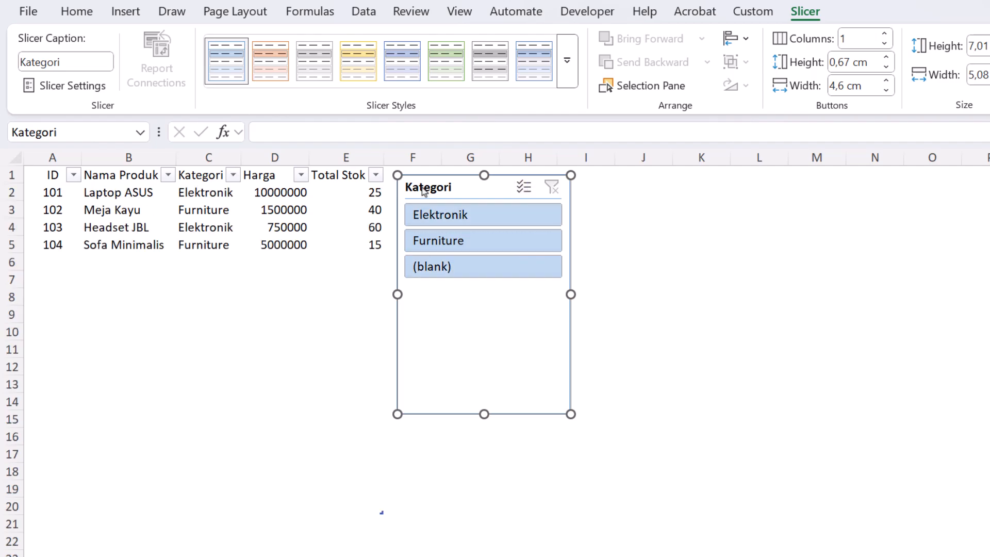
# Step: Delete the Kategori slicer and select a cell inside the product table again
pyautogui.press('Delete')
pyautogui.click(407, 216)
pyautogui.click(316, 238)
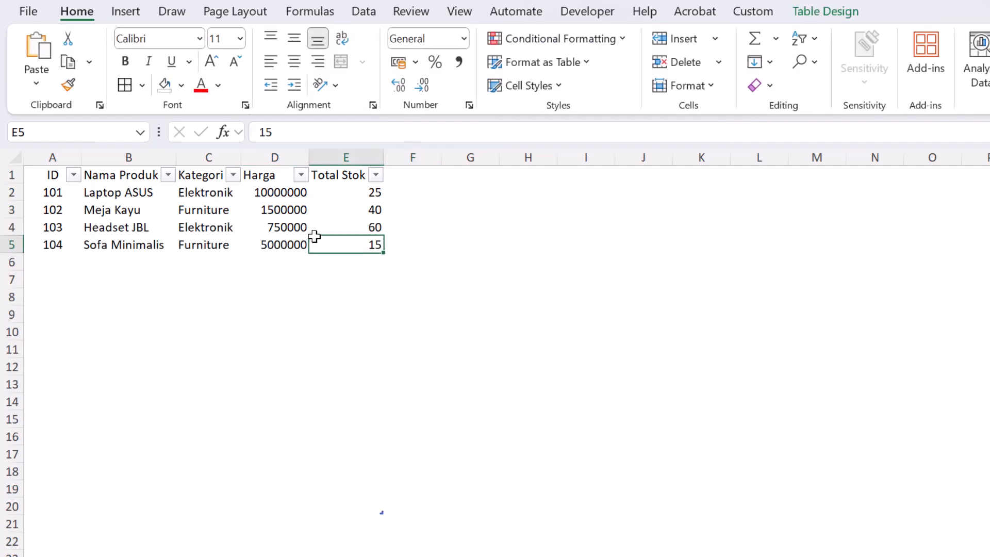
# Step: Review the export and refresh options offered for external data of Tabel_Produk
pyautogui.click(837, 15)
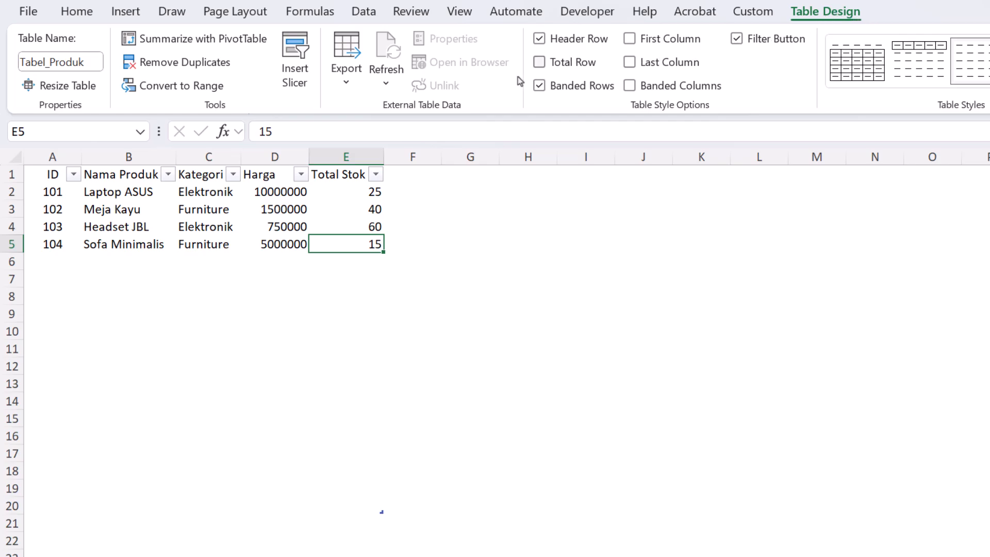
pyautogui.click(343, 92)
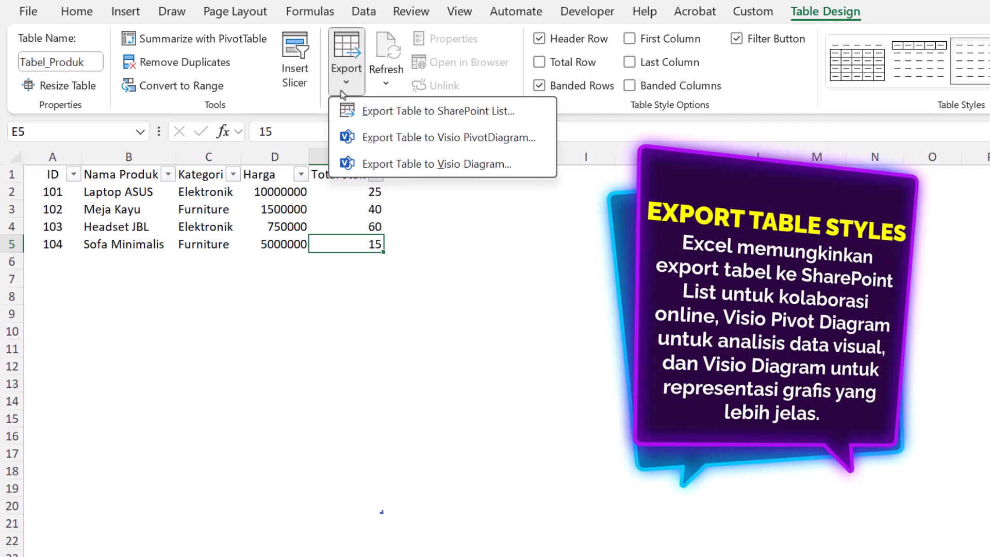
pyautogui.click(356, 80)
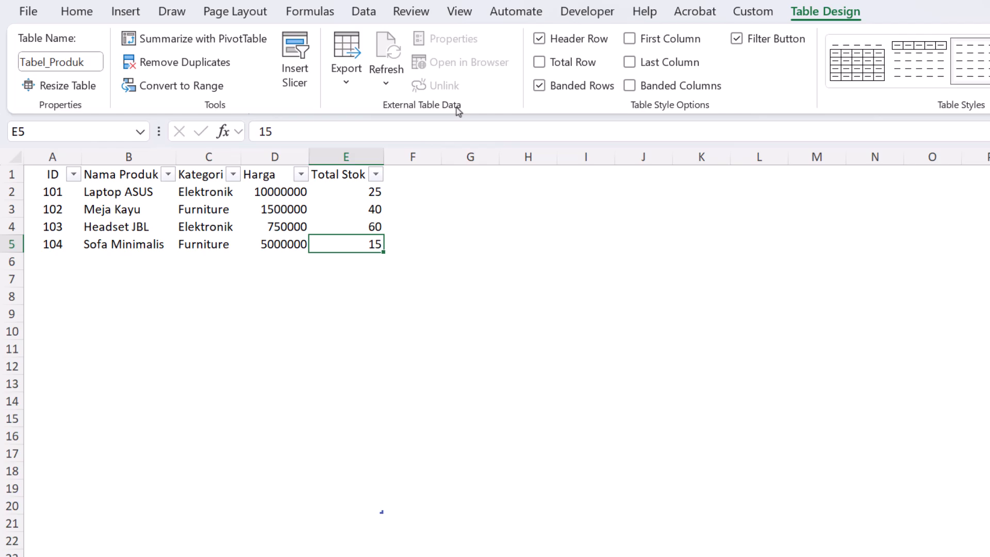
pyautogui.click(376, 77)
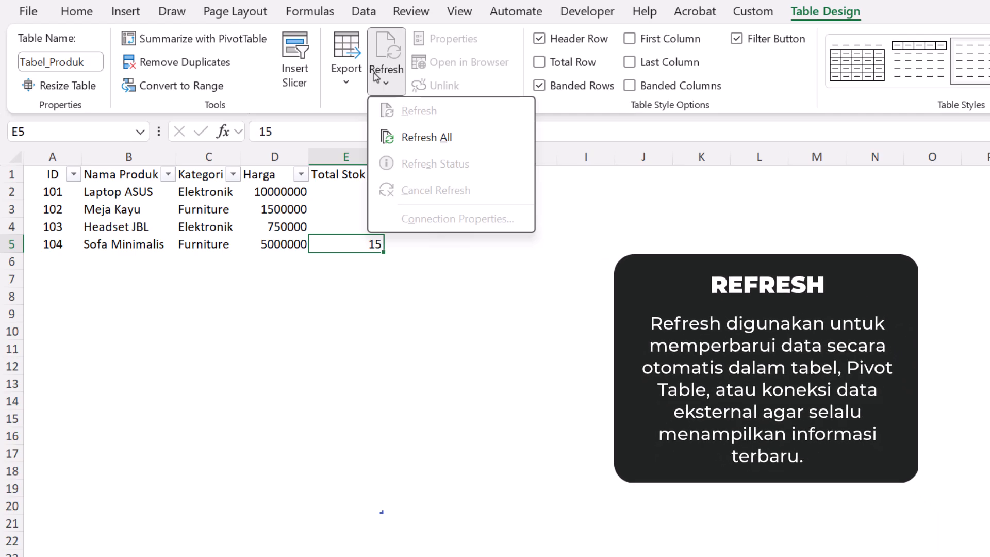
pyautogui.click(471, 38)
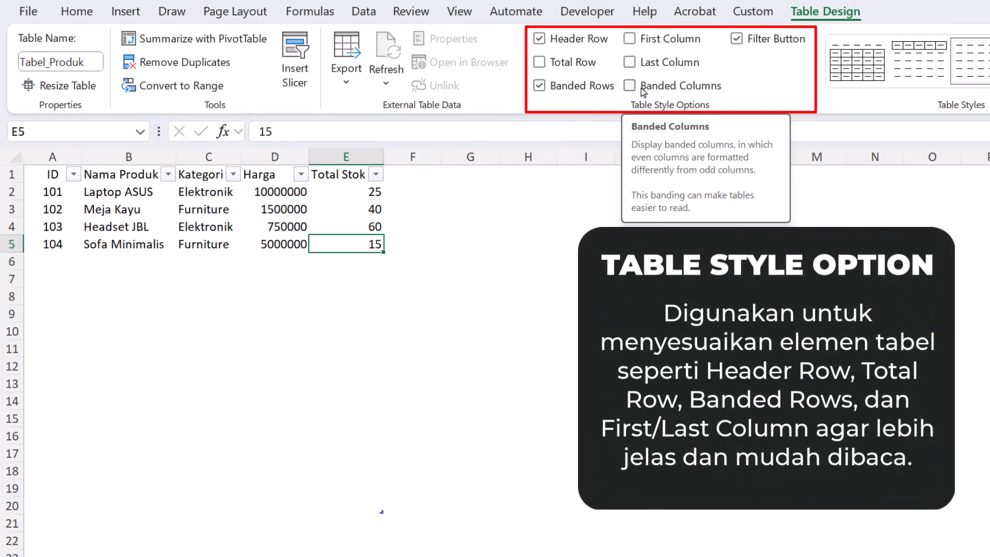
# Step: Try hiding the header row of the product table and show it again
pyautogui.click(331, 214)
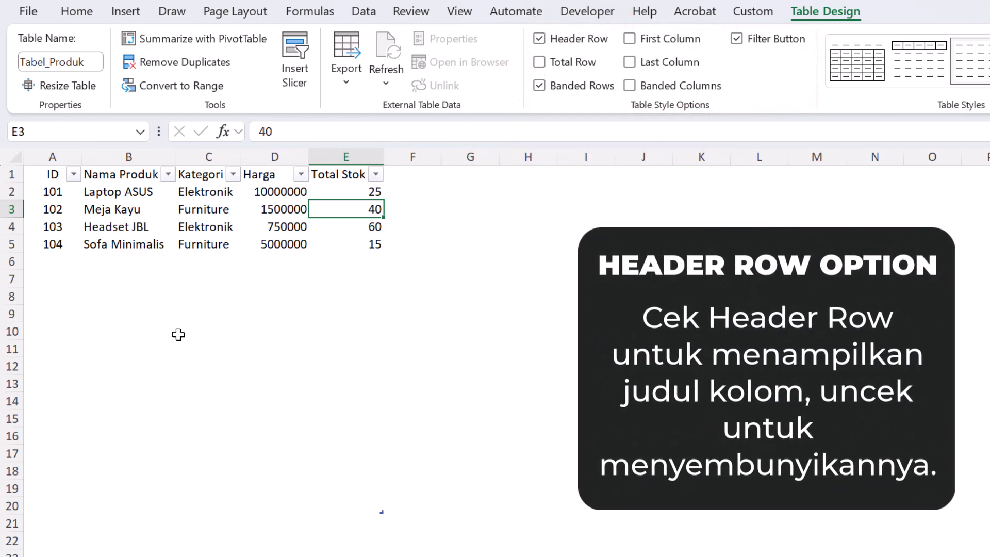
pyautogui.click(540, 39)
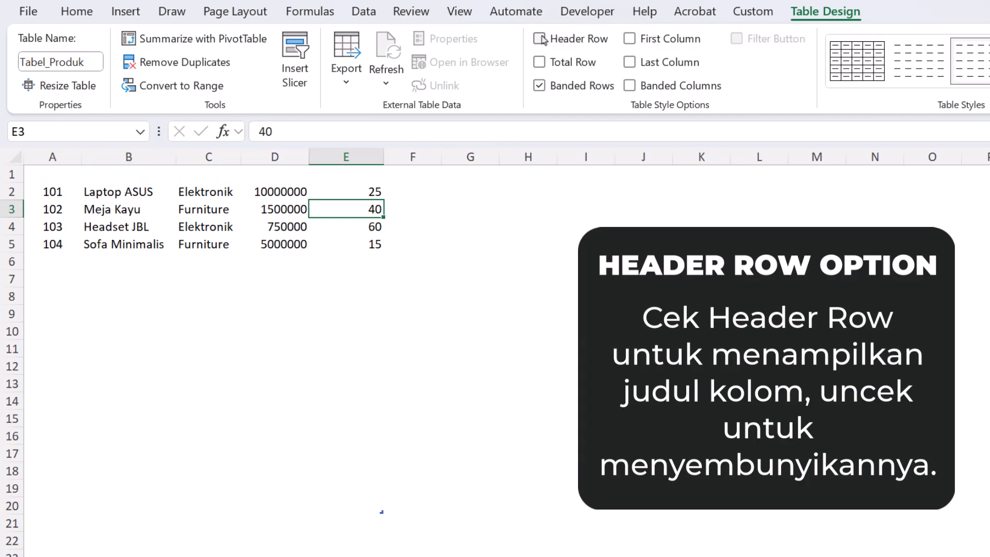
pyautogui.click(540, 39)
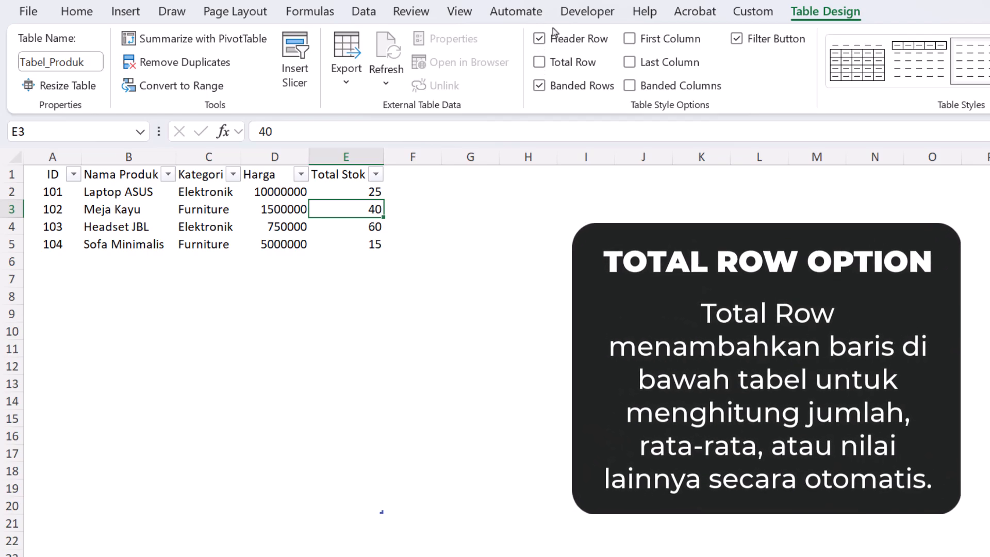
# Step: Add a total row to the product table and set its Harga calculation to Average
pyautogui.click(539, 61)
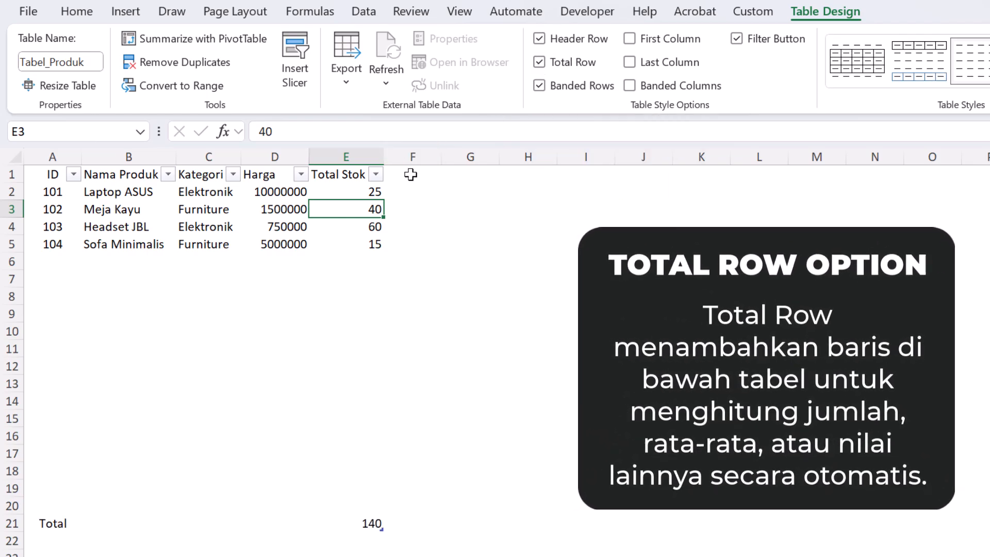
pyautogui.scroll(-1, 283, 518)
pyautogui.scroll(-1, 283, 518)
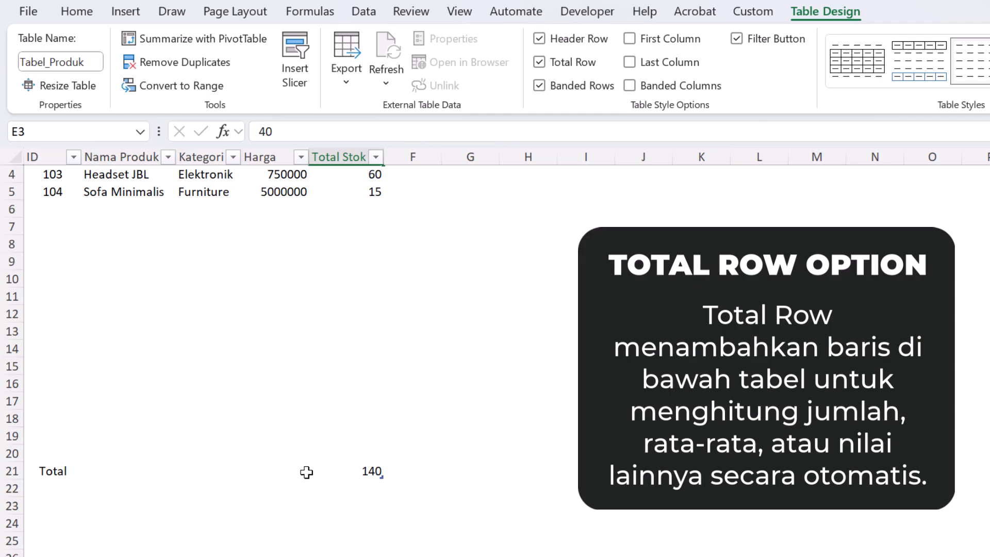
pyautogui.click(306, 471)
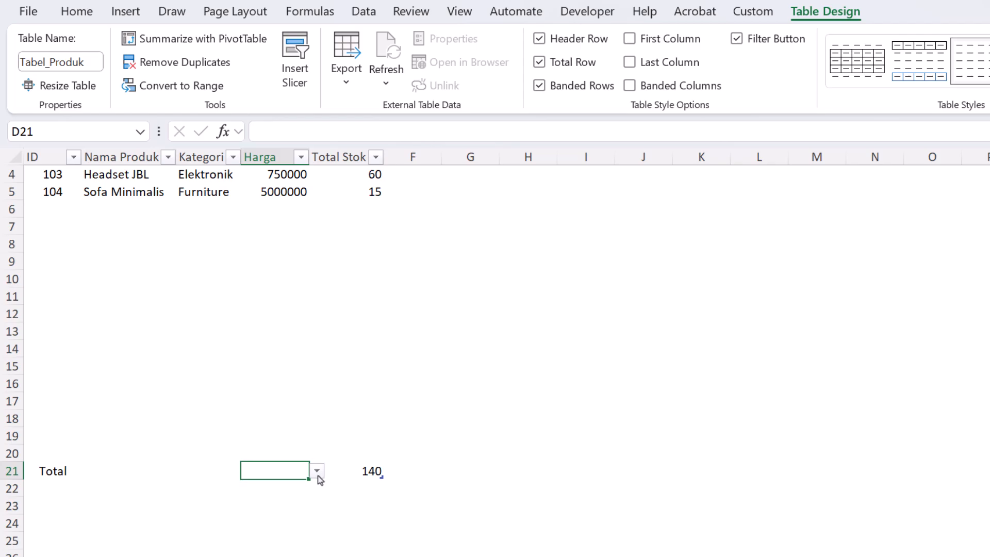
pyautogui.click(317, 472)
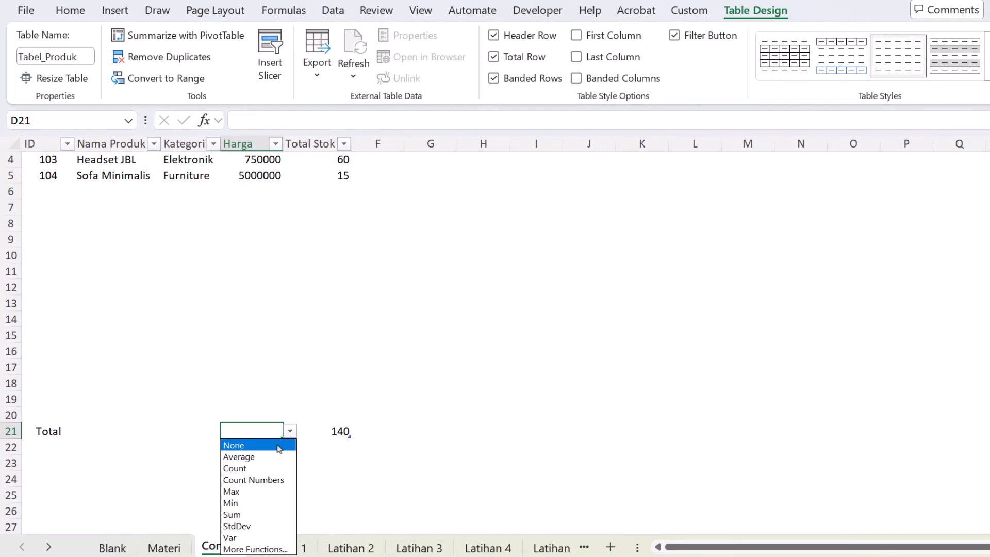
pyautogui.click(271, 457)
# Step: Try Count, Sum and Max for the Total Stok cell in the total row, and set it to Min
pyautogui.click(315, 432)
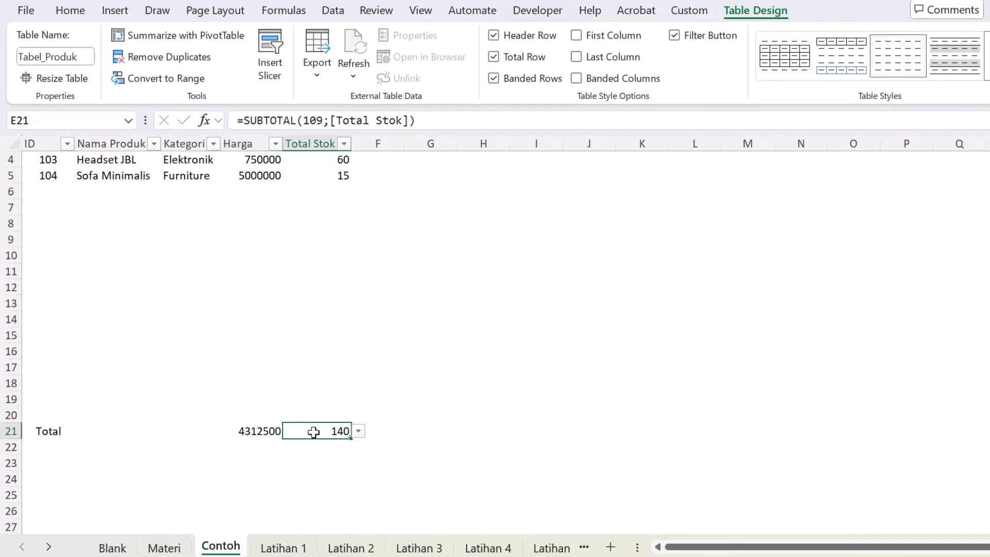
pyautogui.click(359, 432)
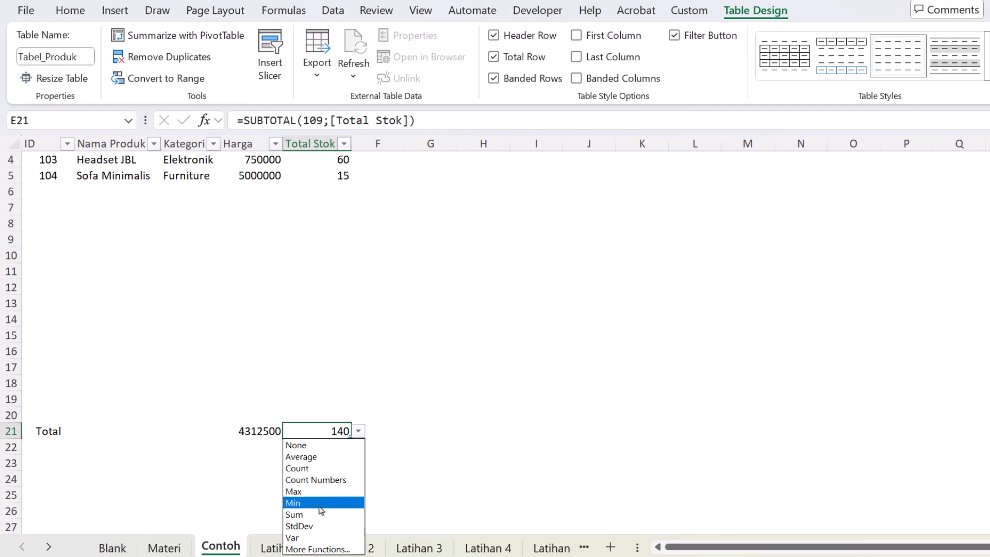
pyautogui.click(316, 468)
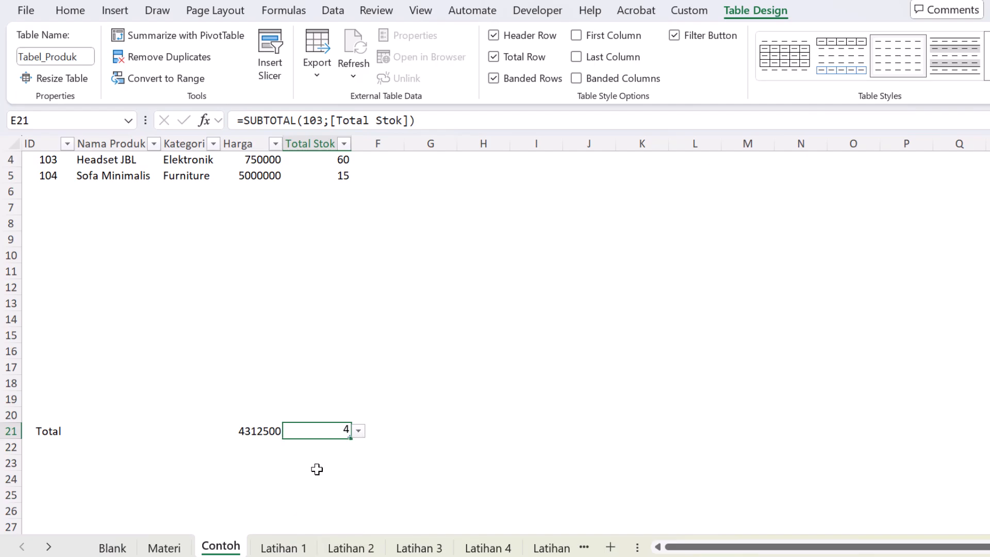
pyautogui.click(356, 434)
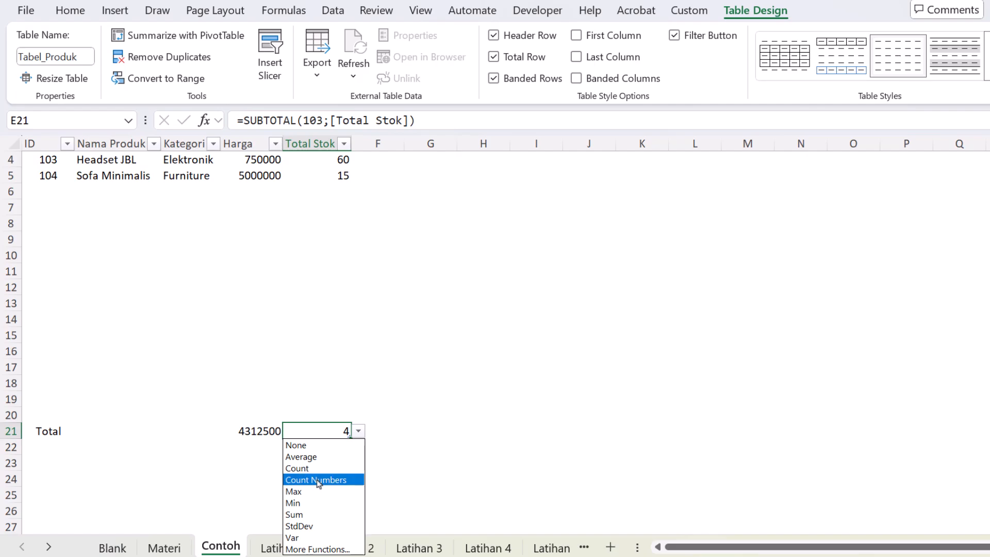
pyautogui.click(310, 514)
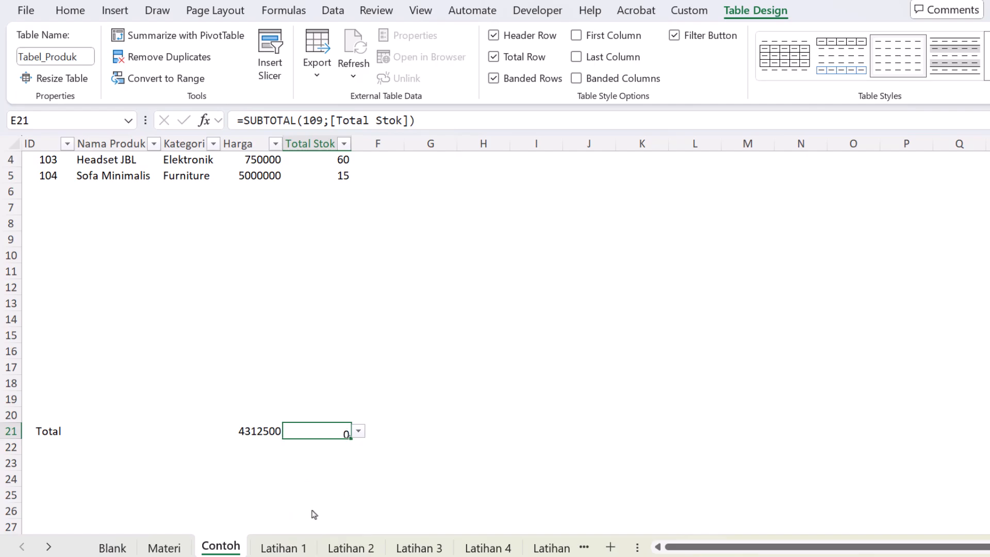
pyautogui.click(360, 434)
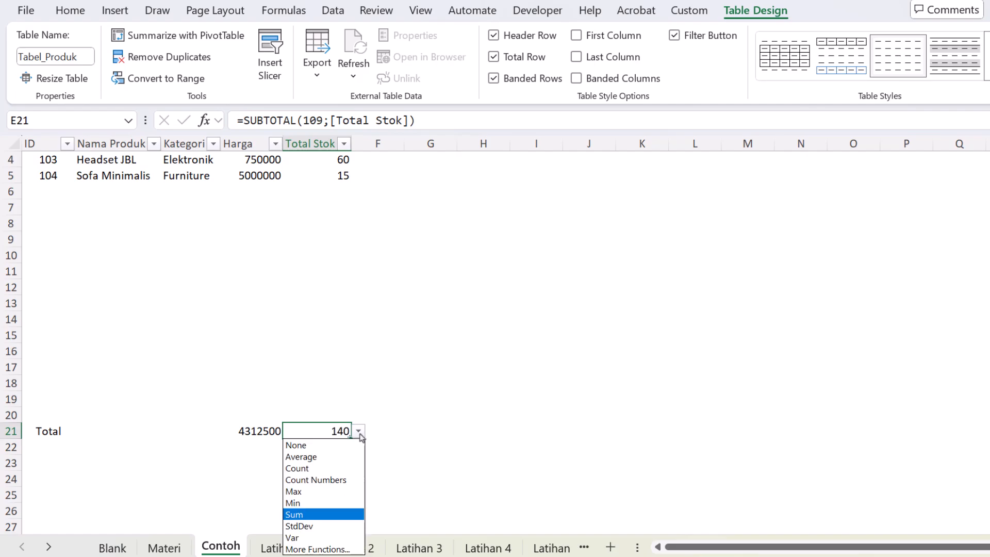
pyautogui.click(328, 490)
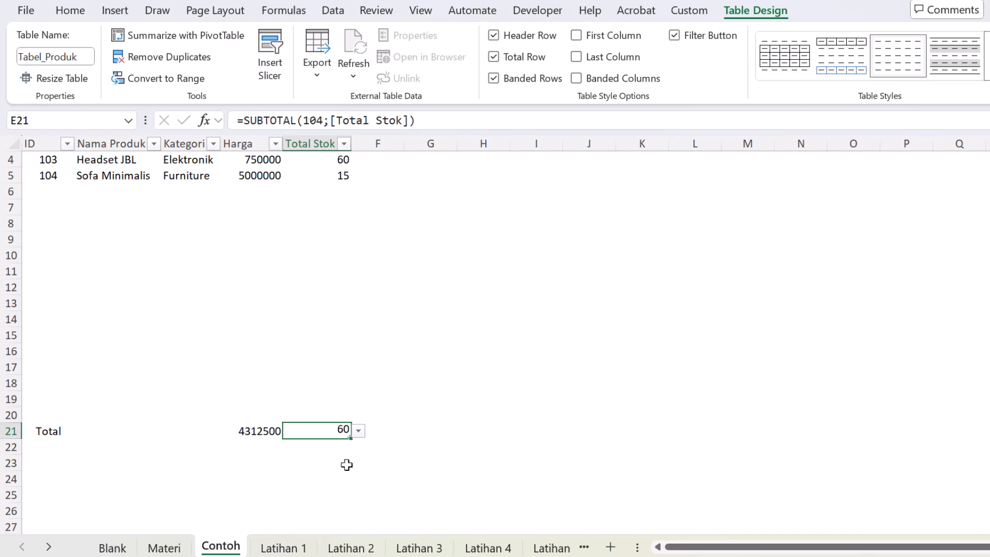
pyautogui.click(358, 431)
pyautogui.click(322, 501)
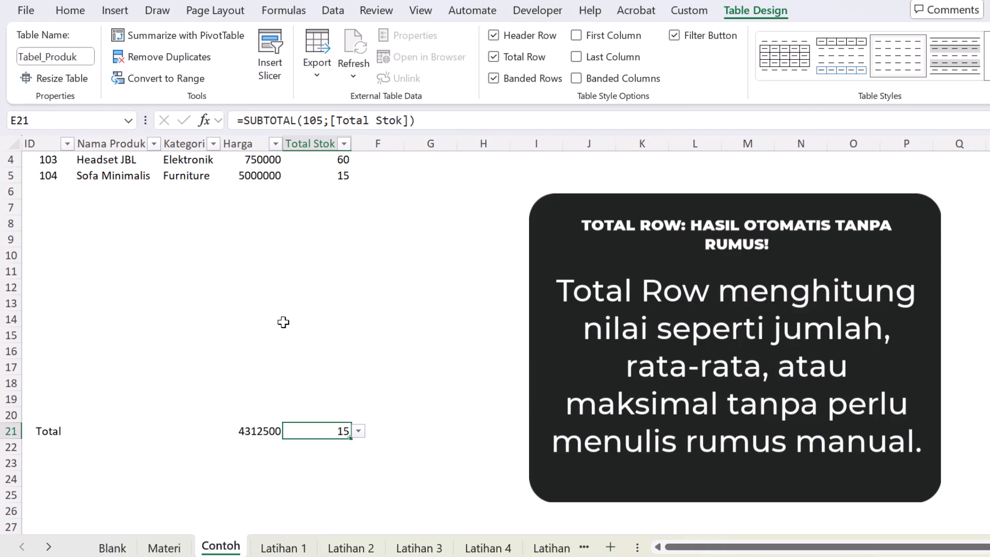
# Step: Start a new custom table style for the product table and review the list of table elements it can format
pyautogui.scroll(1, 292, 315)
pyautogui.click(302, 308)
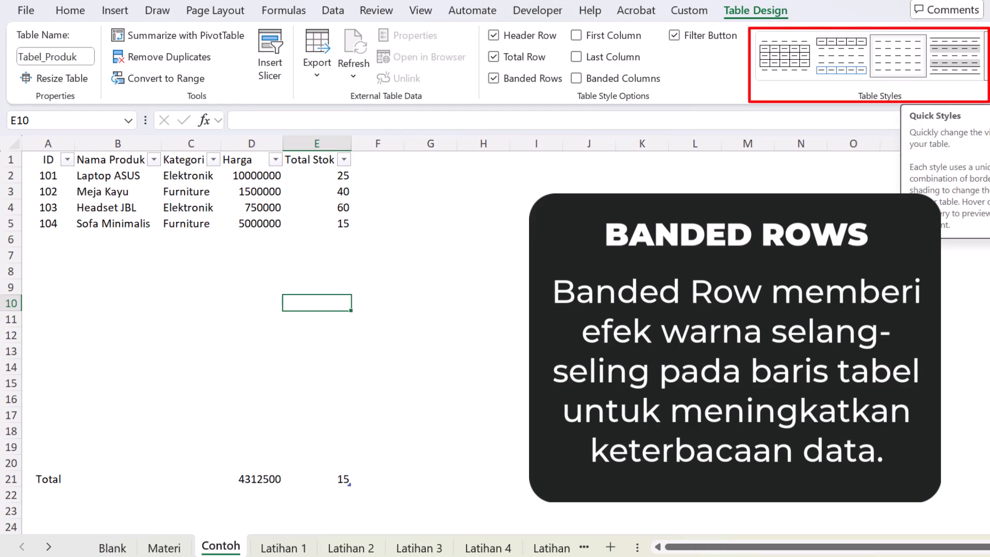
pyautogui.click(985, 72)
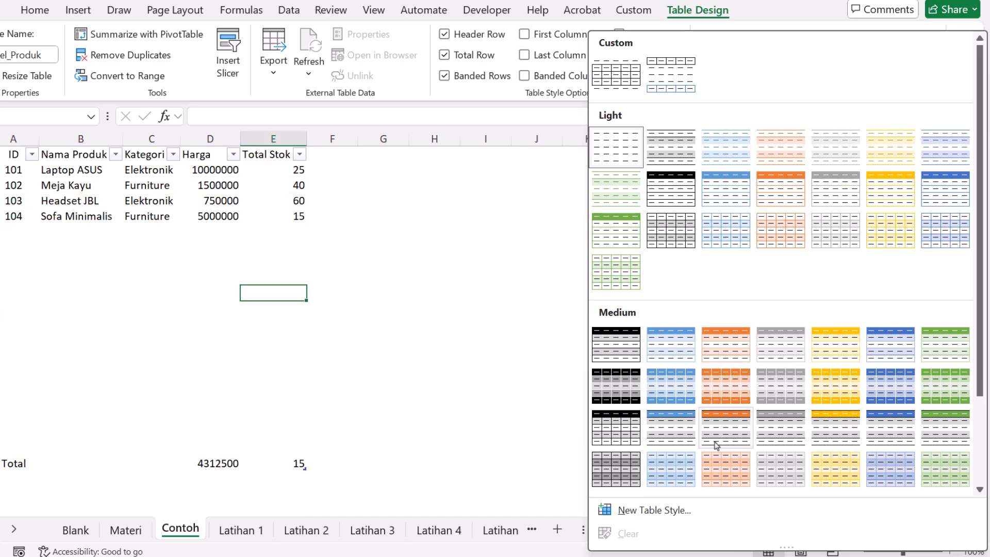
pyautogui.click(655, 511)
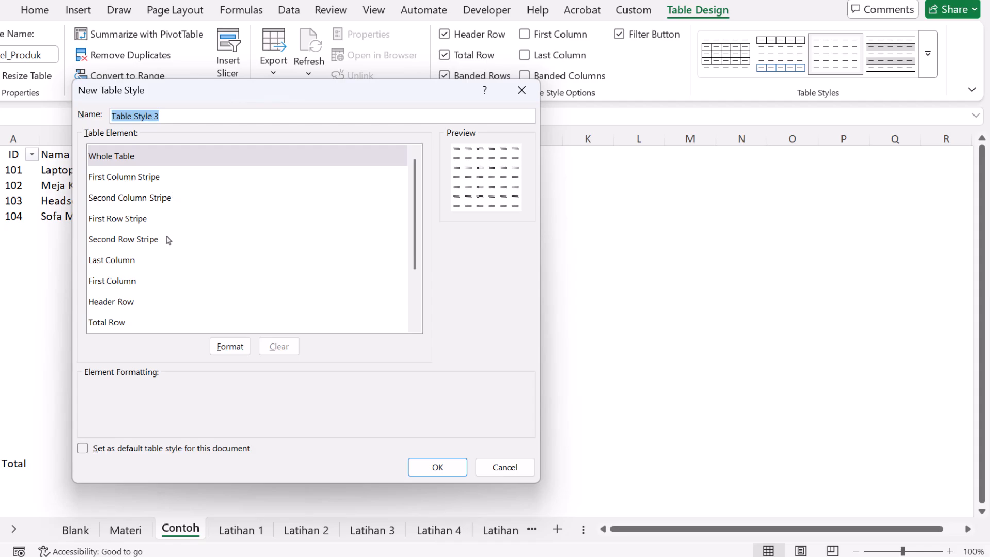
pyautogui.scroll(-2, 172, 228)
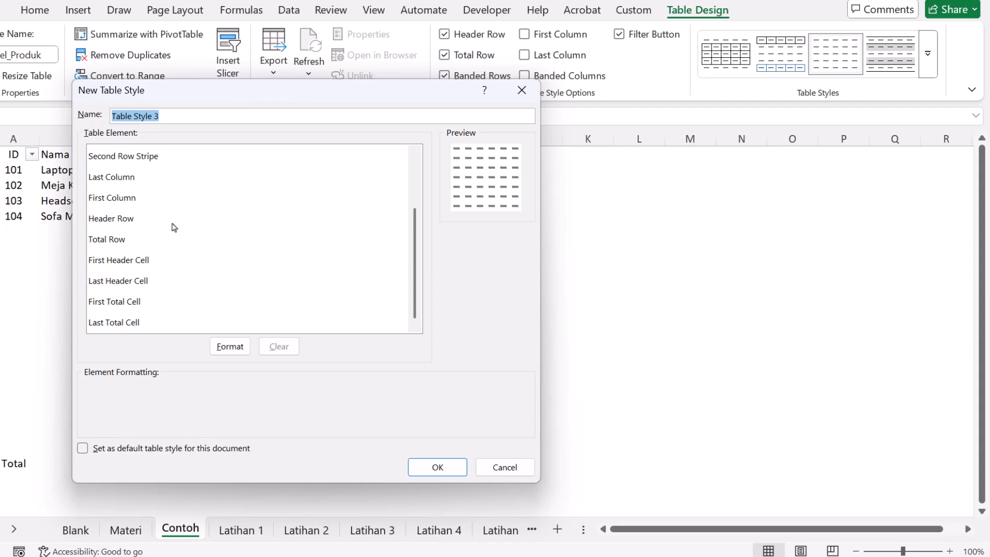
pyautogui.scroll(2, 173, 229)
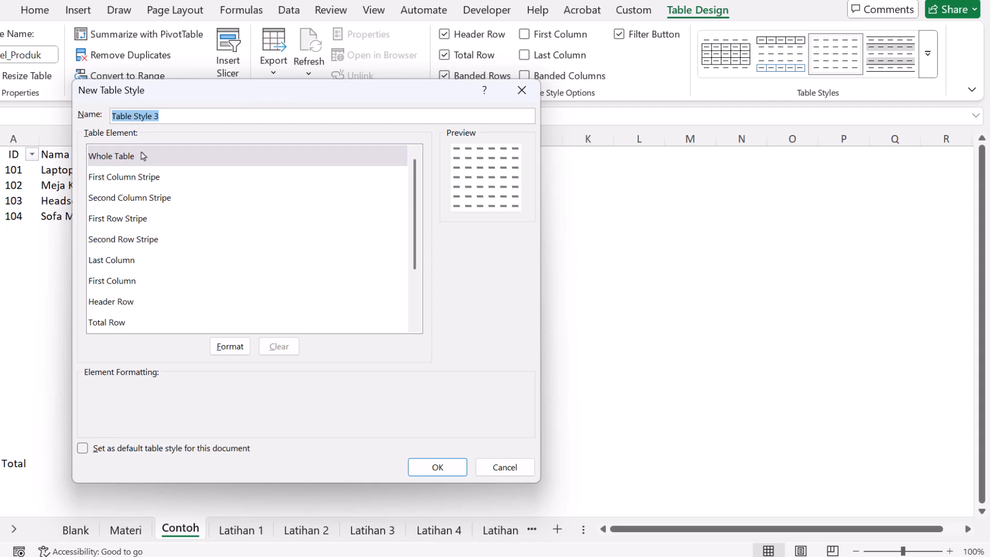
# Step: Give the Whole Table element of the new table style a pale green fill
pyautogui.click(218, 346)
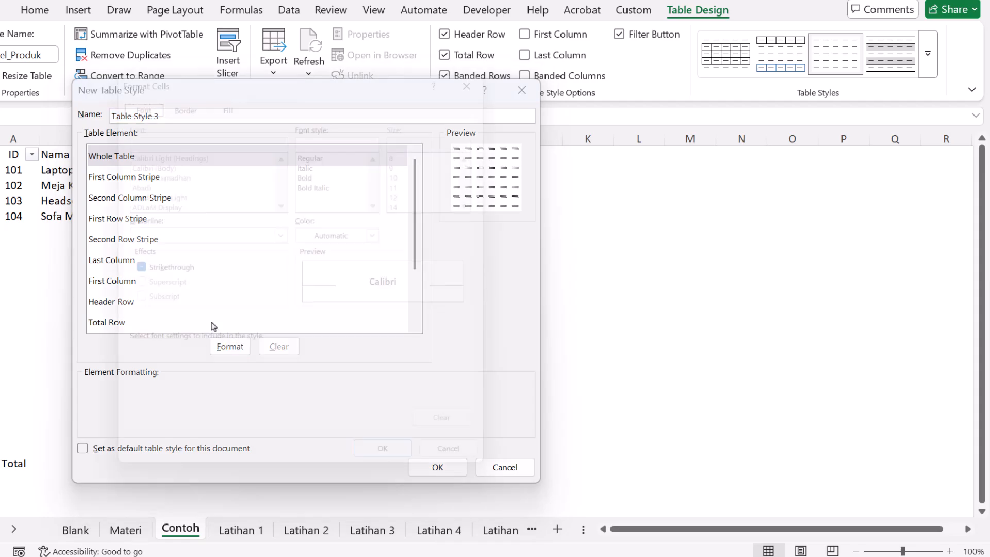
pyautogui.click(226, 92)
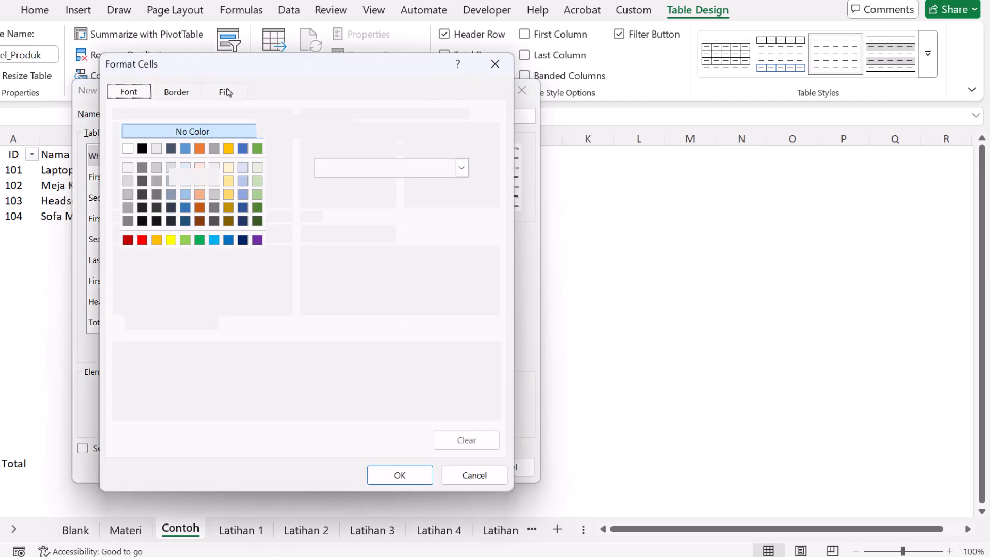
pyautogui.click(258, 169)
# Step: Add blue outline and inside borders to the Whole Table element and save the new table style
pyautogui.click(171, 97)
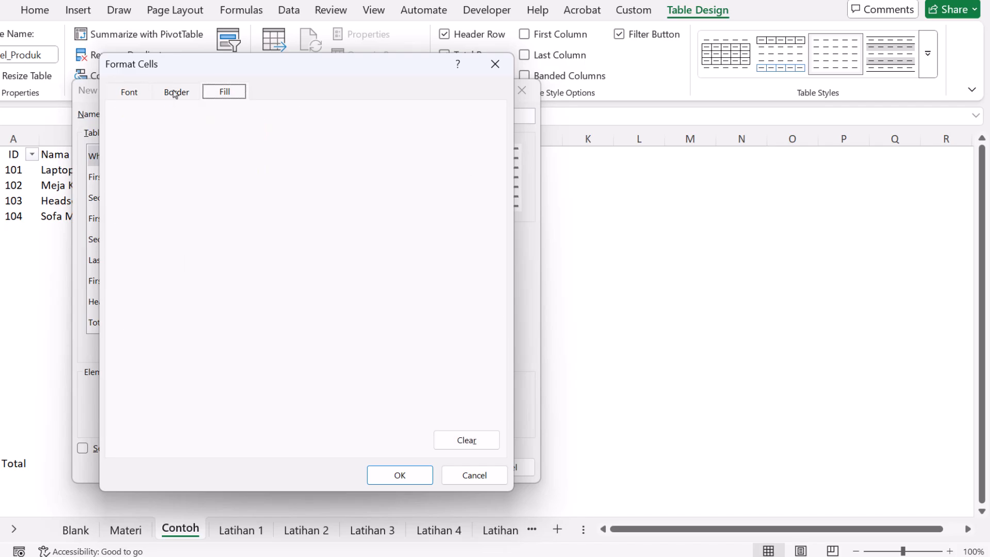
pyautogui.click(203, 217)
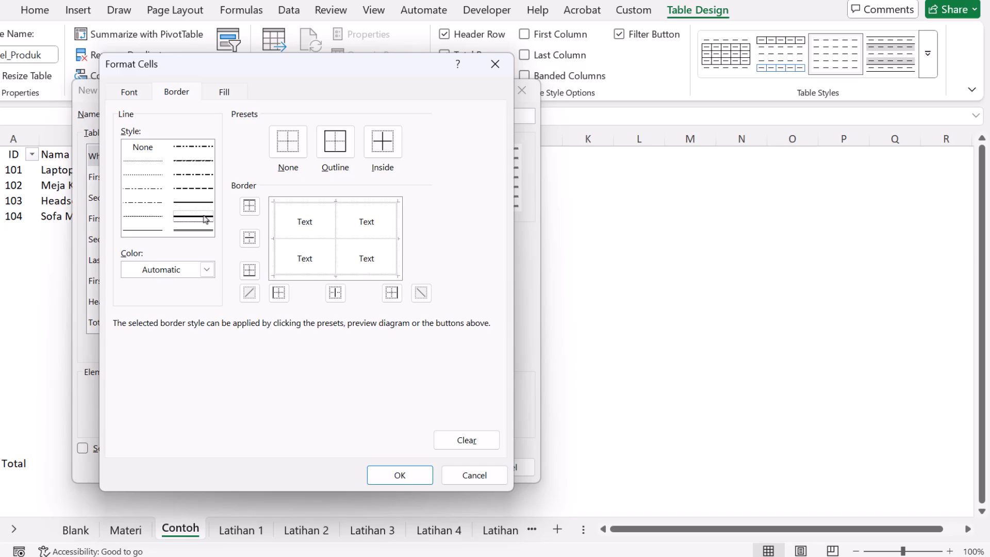
pyautogui.click(225, 92)
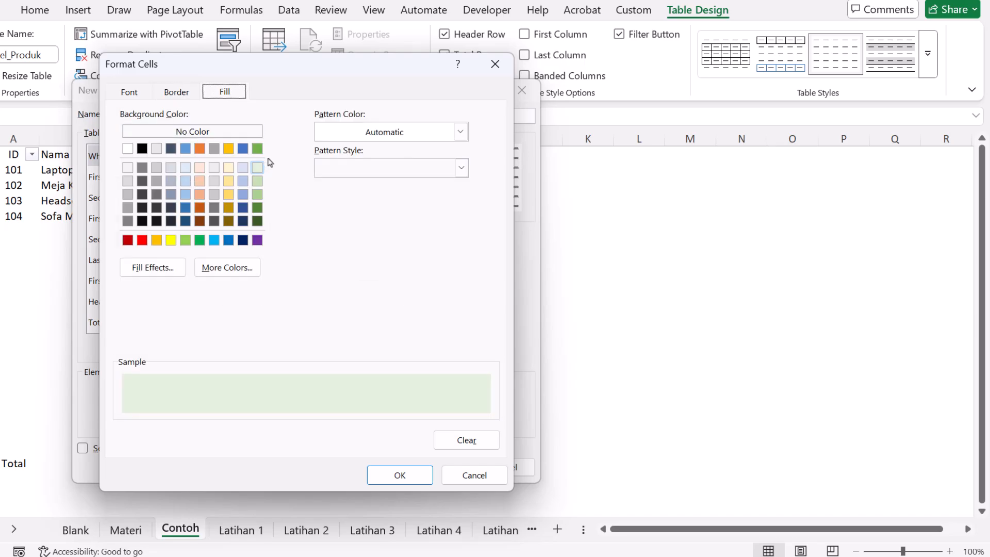
pyautogui.click(176, 96)
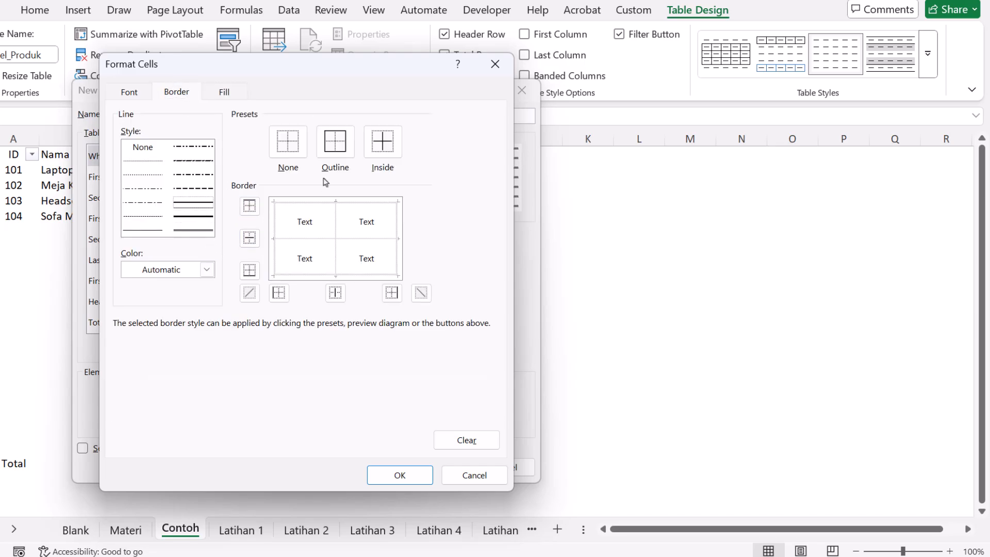
pyautogui.click(335, 141)
pyautogui.click(382, 141)
pyautogui.click(207, 270)
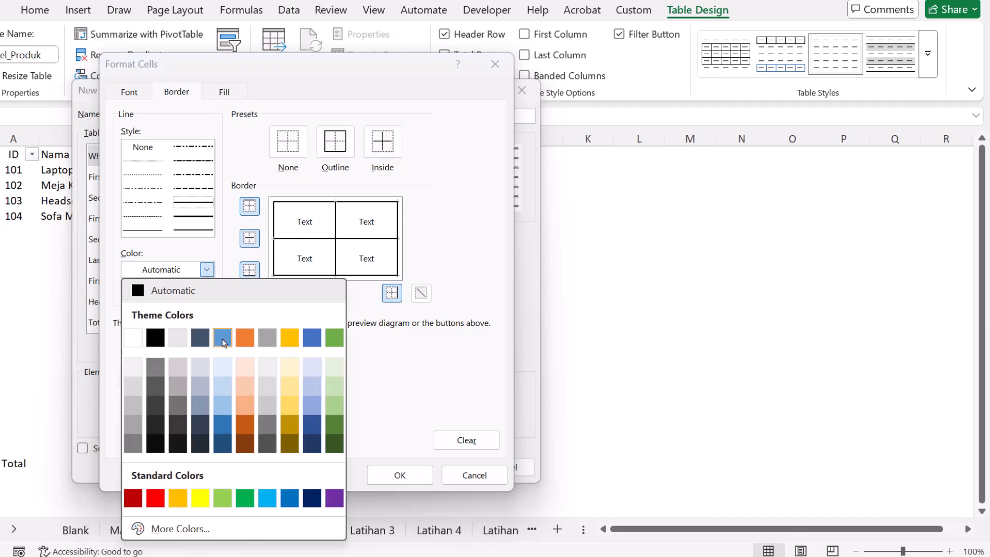
pyautogui.click(311, 337)
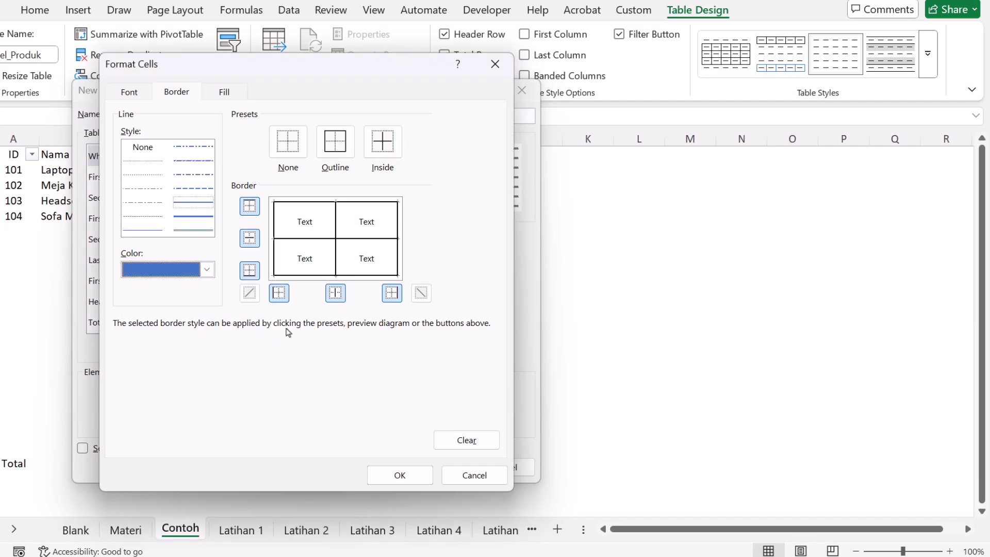
pyautogui.click(349, 142)
pyautogui.click(380, 141)
pyautogui.click(399, 475)
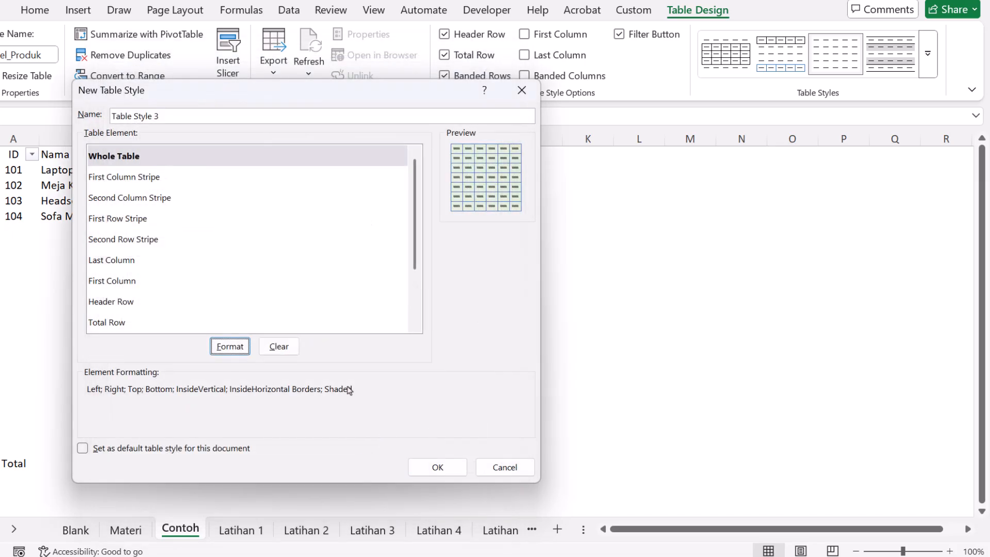
pyautogui.click(428, 466)
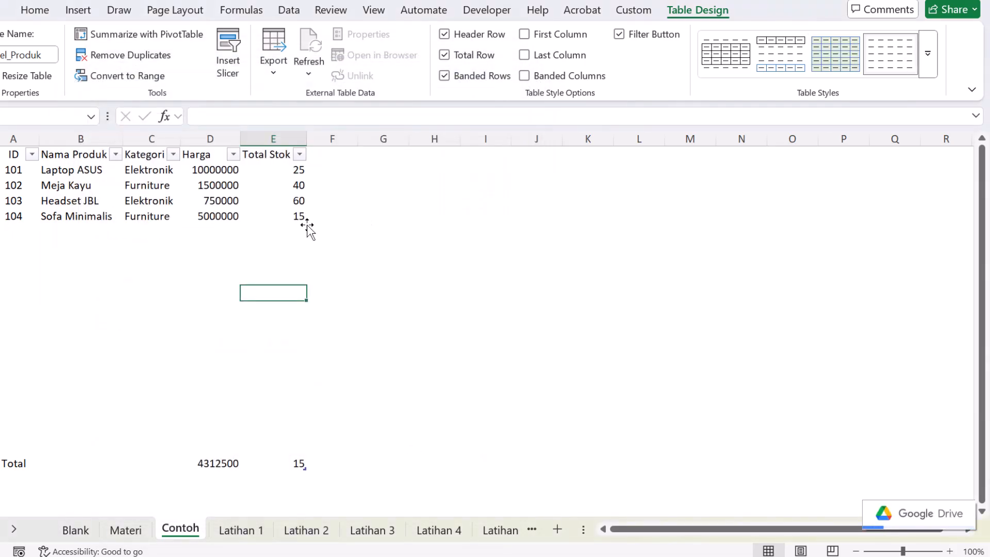
# Step: Apply the new green custom style to the product table and turn on First Column formatting
pyautogui.click(270, 200)
pyautogui.click(928, 53)
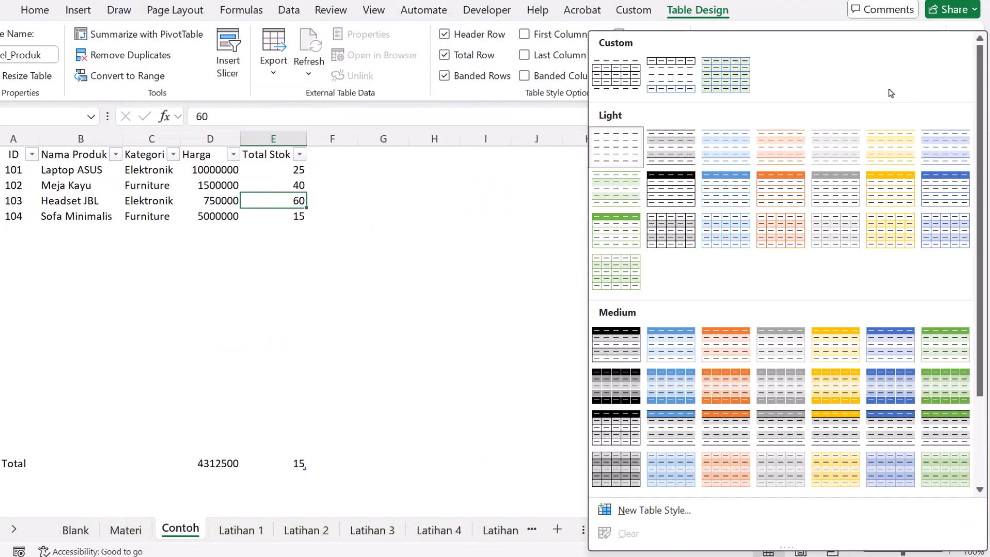
pyautogui.press('Escape')
pyautogui.hotkey('alt', 'j')
pyautogui.press('t')
pyautogui.press('s')
pyautogui.click(739, 68)
pyautogui.click(276, 260)
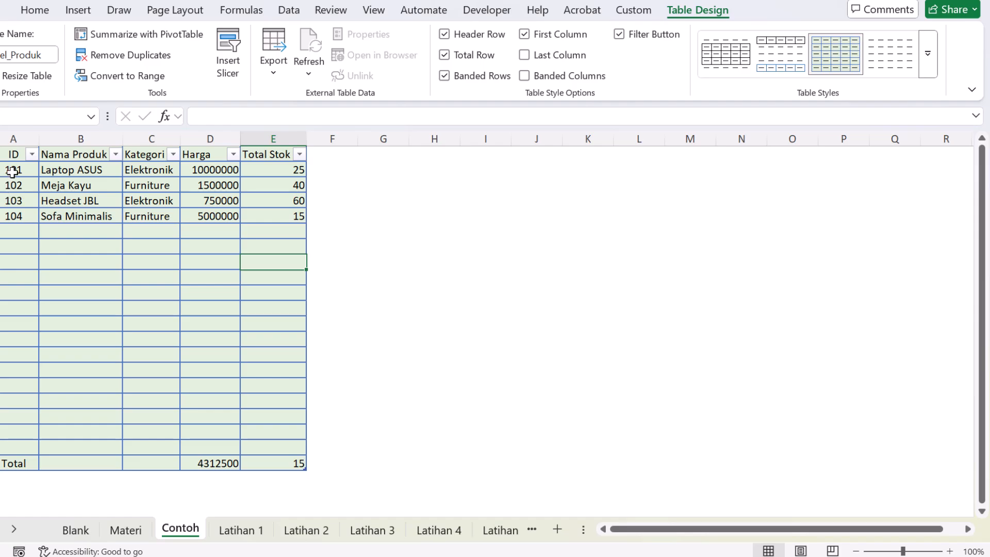
pyautogui.moveTo(13, 171); pyautogui.dragTo(1, 419)
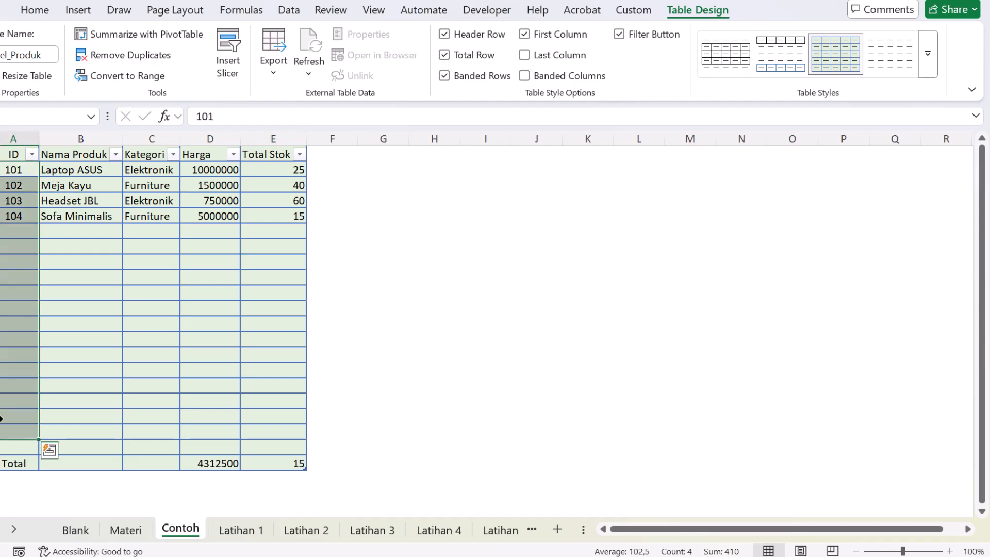
# Step: Apply the light style with a solid blue header to the product table and turn on Last Column formatting
pyautogui.click(927, 54)
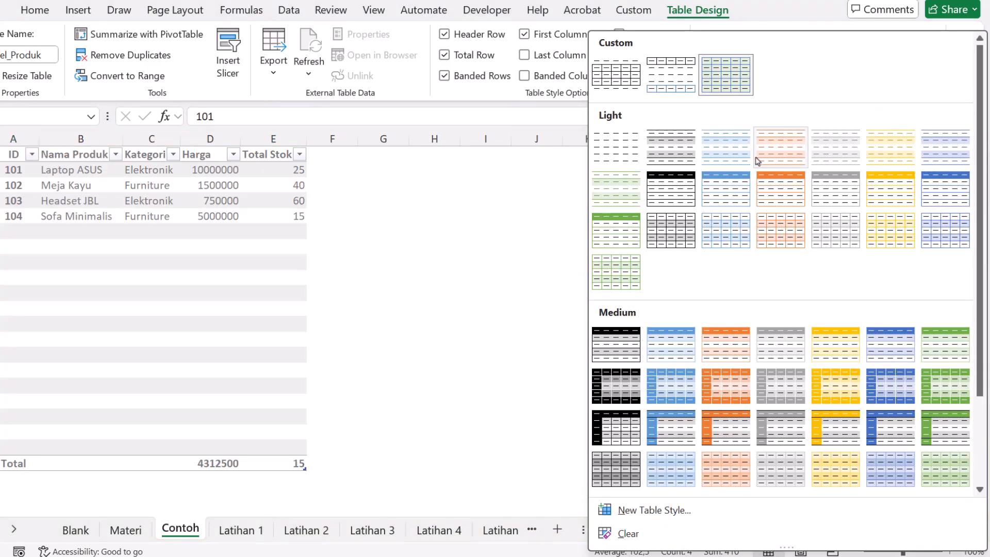
pyautogui.click(944, 190)
pyautogui.click(92, 220)
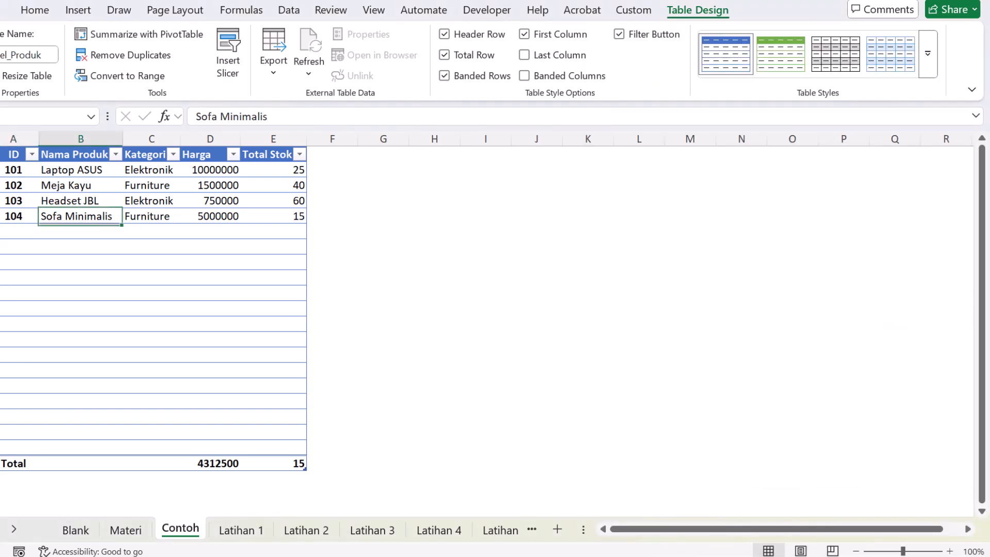
pyautogui.moveTo(12, 185); pyautogui.dragTo(299, 185)
pyautogui.click(212, 216)
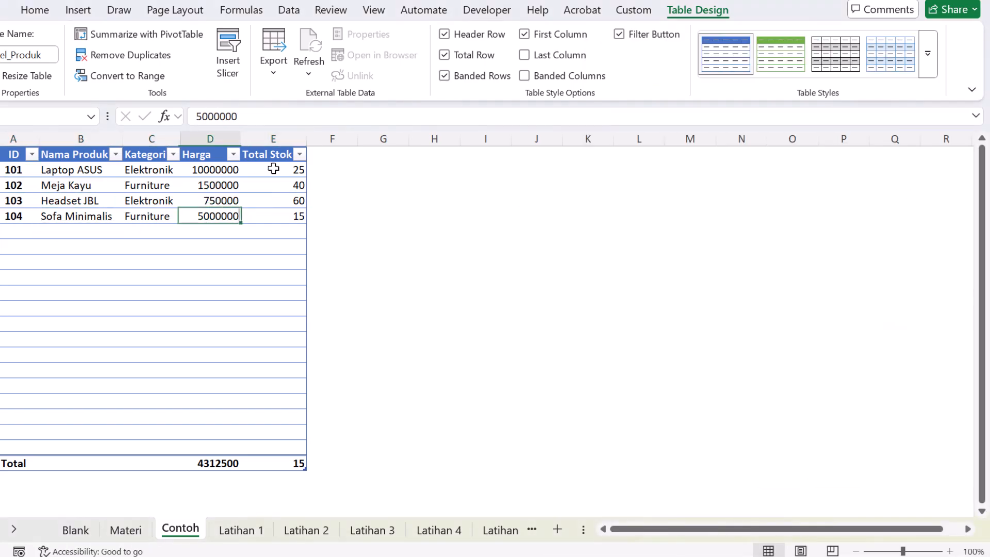
pyautogui.click(524, 54)
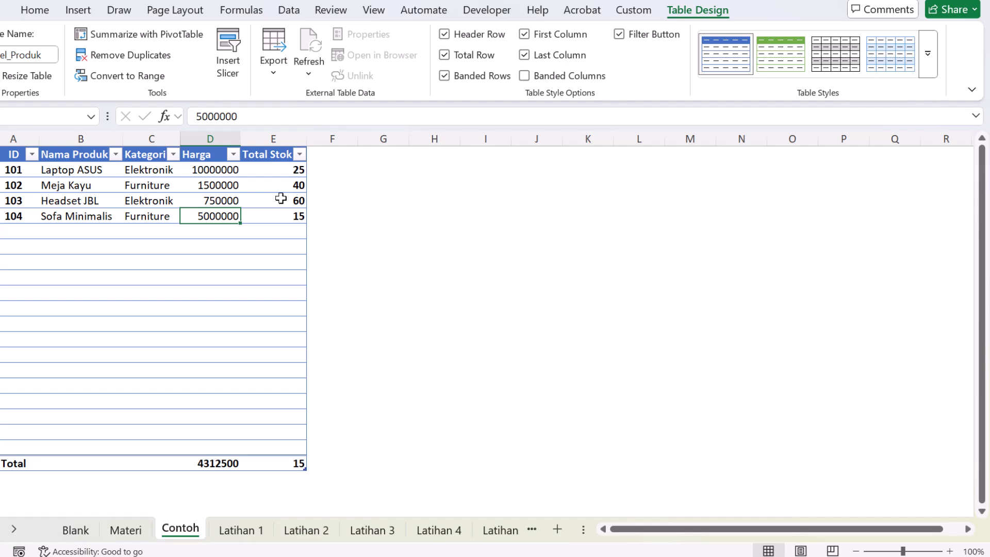
# Step: Switch the product table back to the green custom table style
pyautogui.rightClick(734, 67)
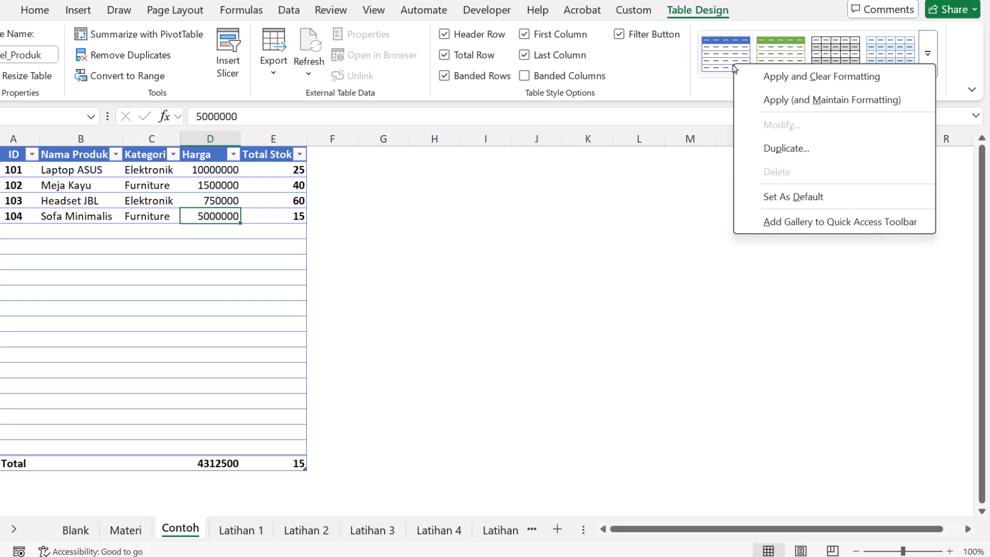
pyautogui.click(706, 58)
pyautogui.click(927, 66)
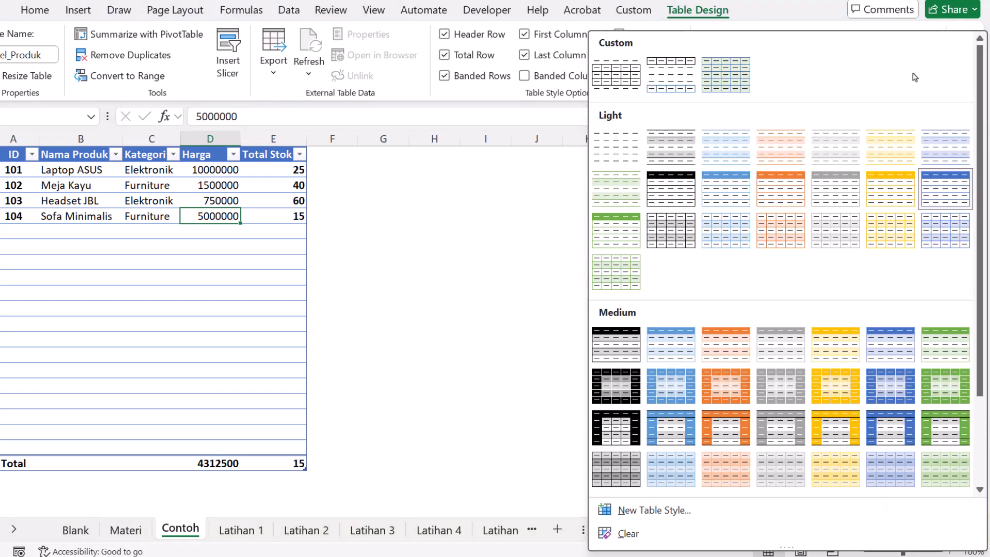
pyautogui.click(740, 87)
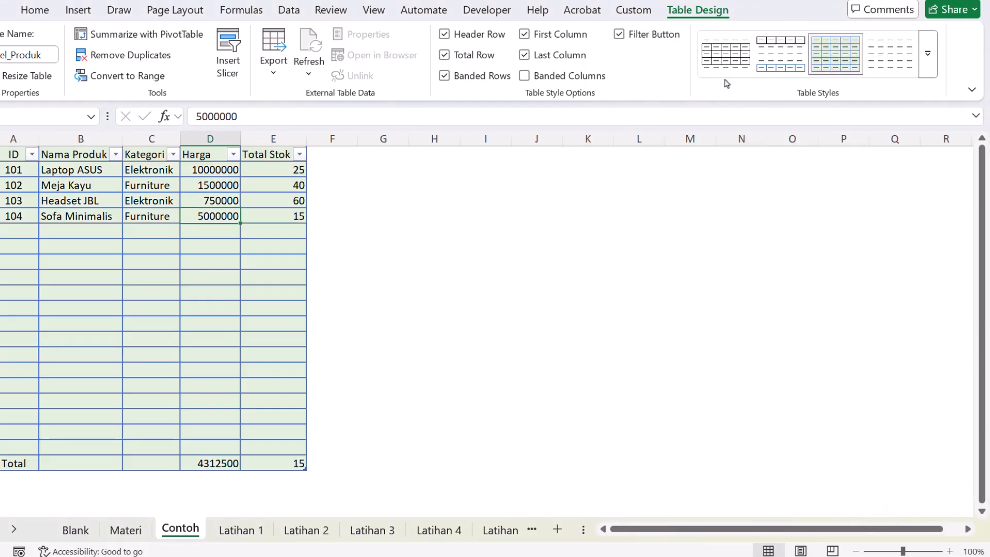
# Step: Modify Table Style 3 so that its Last Column element uses a bold, dark red font
pyautogui.rightClick(830, 61)
pyautogui.click(763, 120)
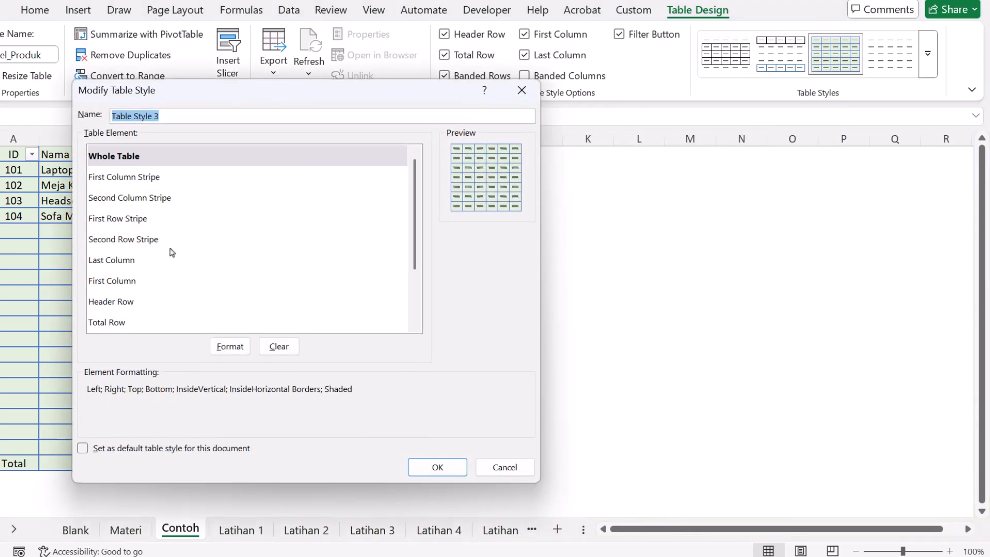
pyautogui.click(154, 260)
pyautogui.click(228, 346)
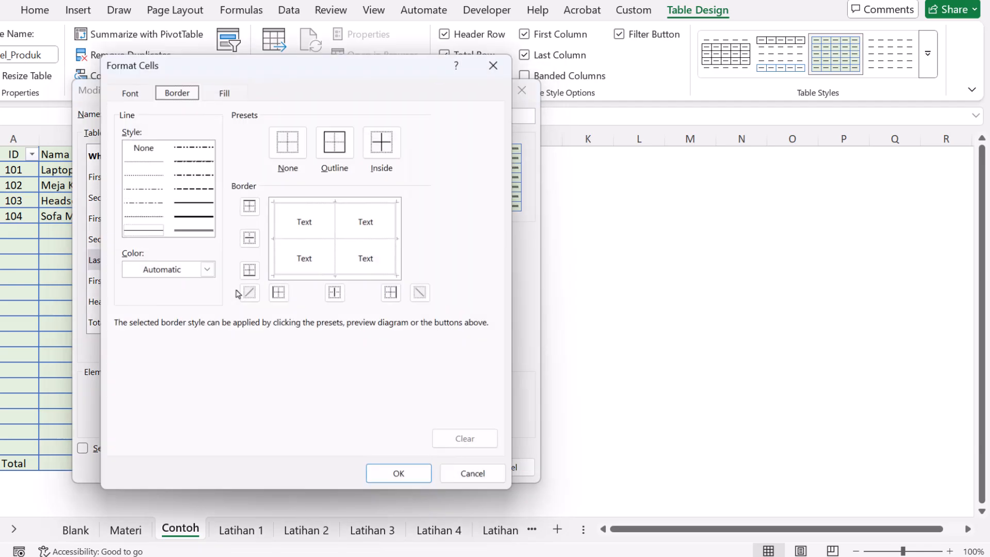
pyautogui.click(120, 95)
pyautogui.click(309, 172)
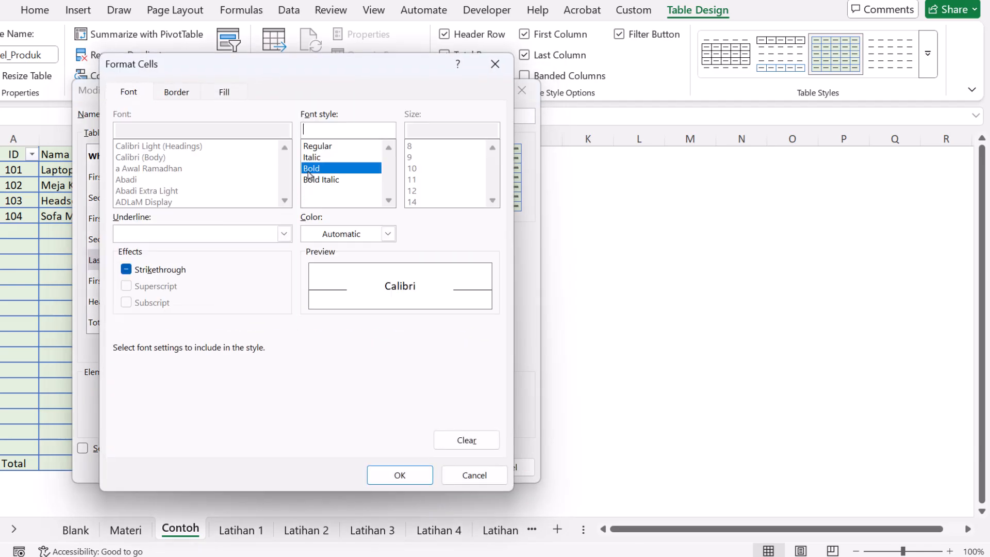
pyautogui.click(388, 234)
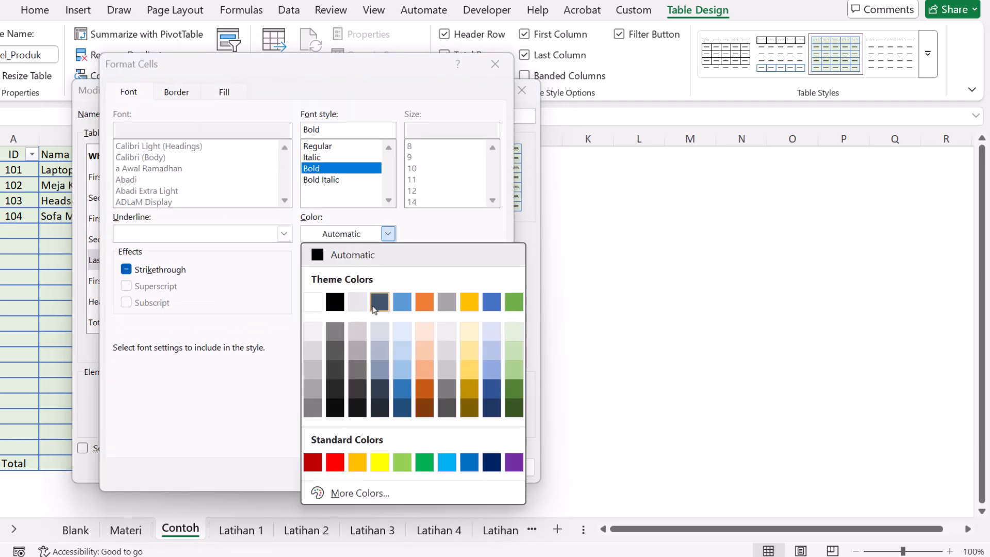
pyautogui.click(313, 461)
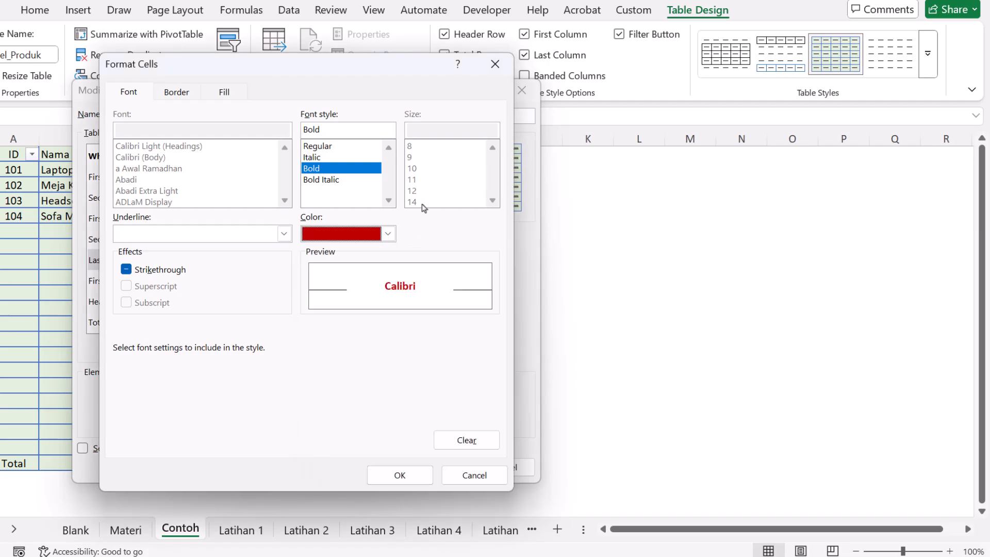
pyautogui.click(405, 474)
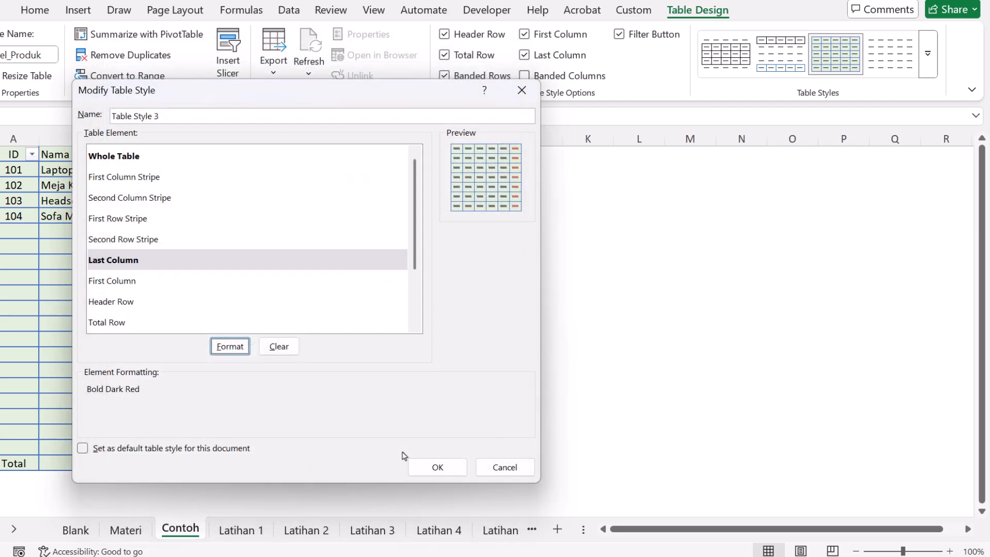
pyautogui.click(437, 466)
pyautogui.click(285, 241)
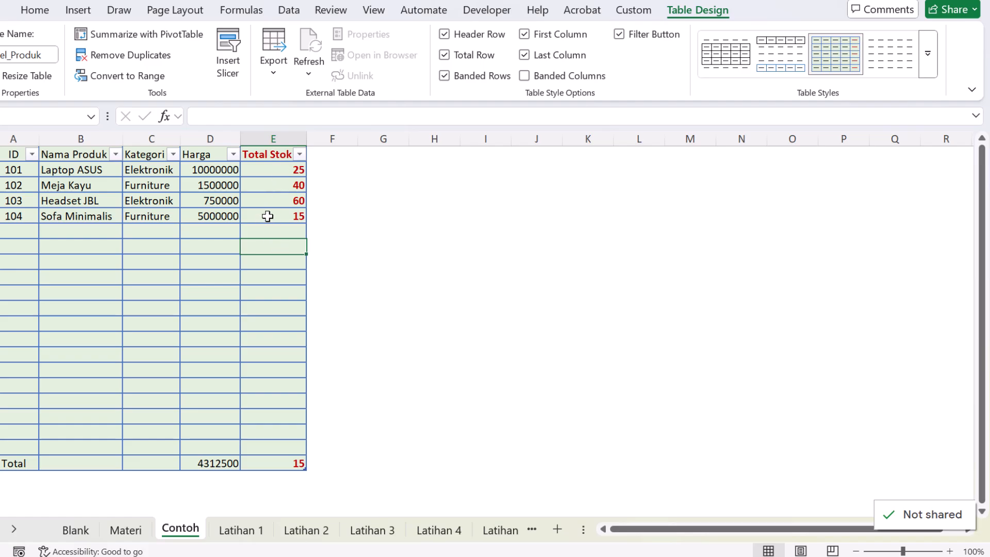
# Step: Turn on banded columns and apply the light orange banded style to the product table
pyautogui.click(525, 77)
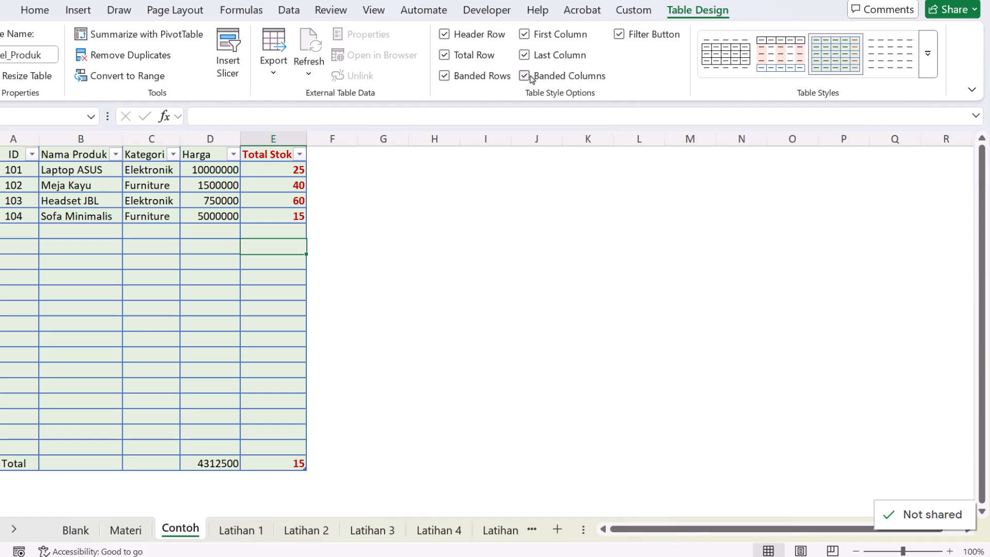
pyautogui.click(928, 54)
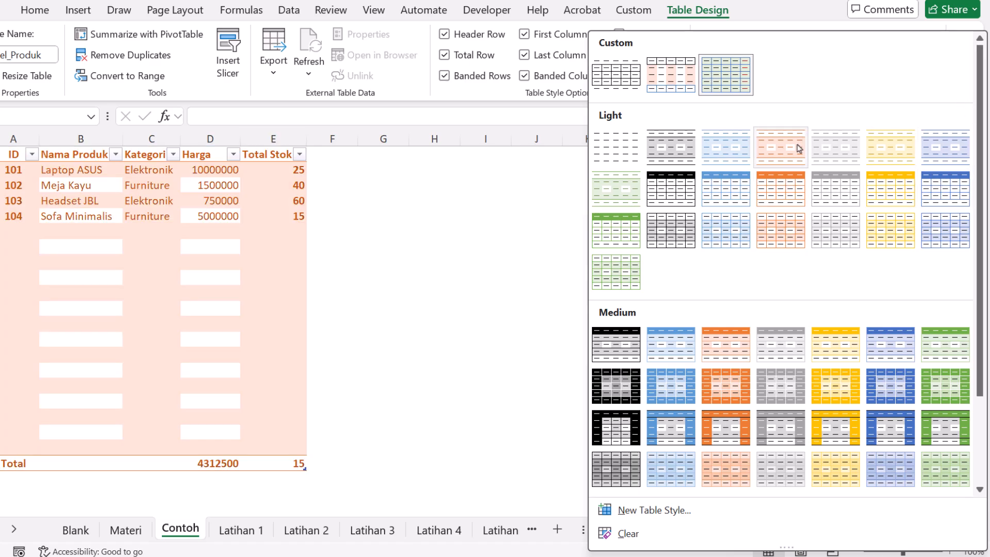
pyautogui.click(798, 149)
# Step: Turn banded columns off for the product table, and try removing the banded rows and restoring them
pyautogui.click(535, 79)
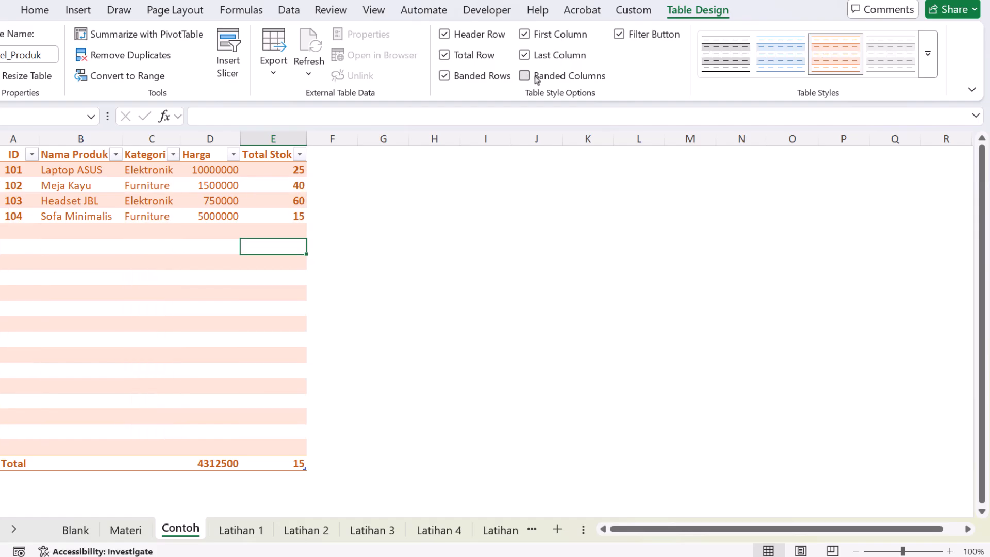
pyautogui.click(536, 80)
pyautogui.click(537, 80)
pyautogui.click(491, 80)
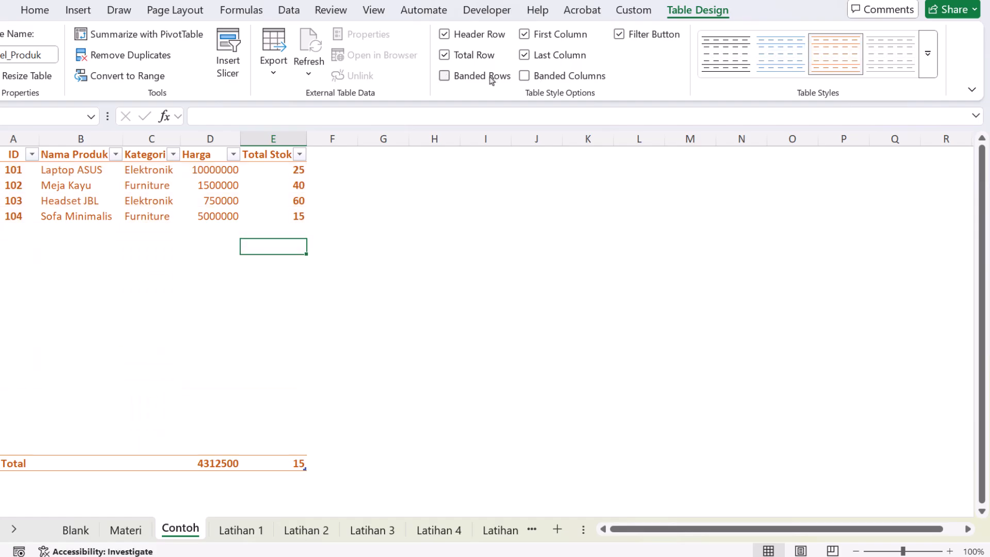
pyautogui.click(491, 79)
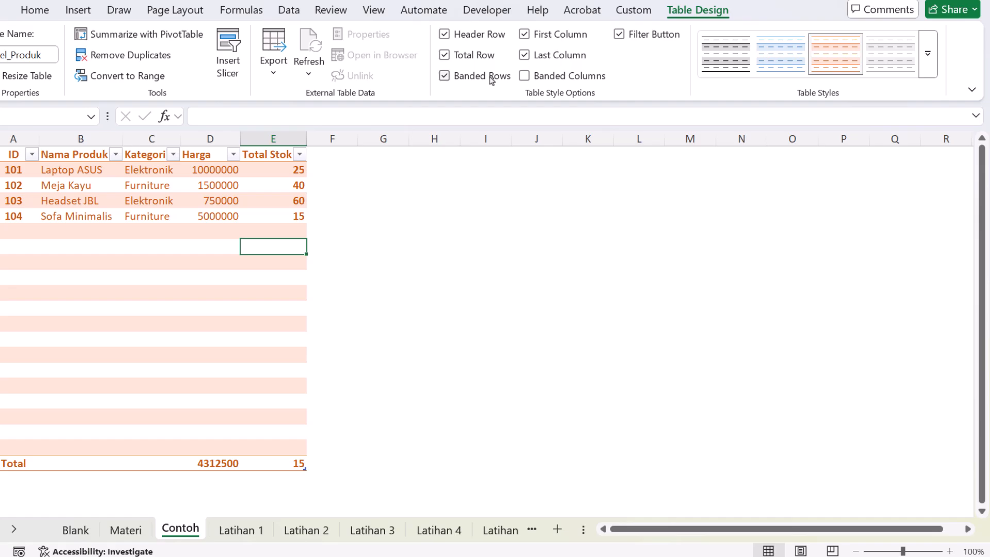
pyautogui.click(194, 230)
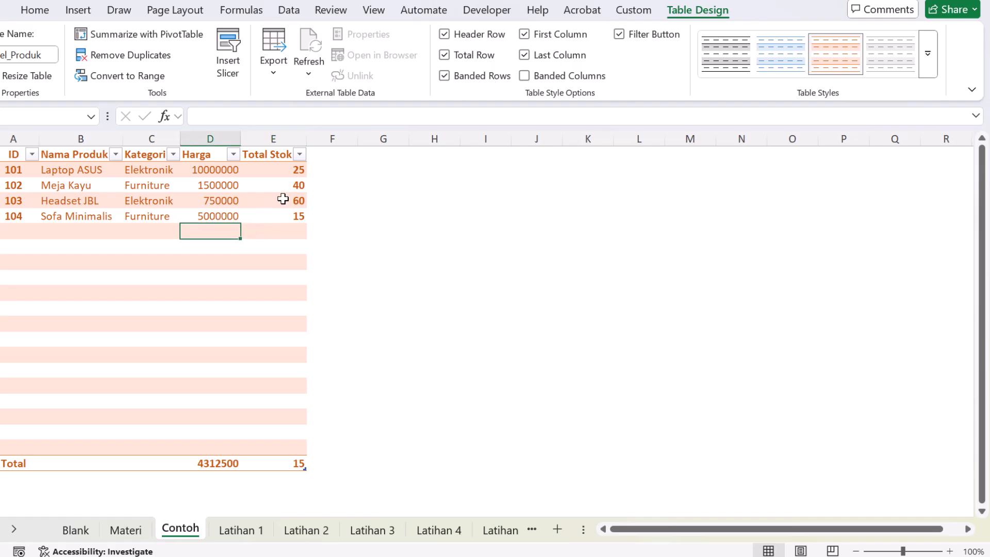
pyautogui.click(288, 151)
pyautogui.click(284, 153)
pyautogui.rightClick(289, 152)
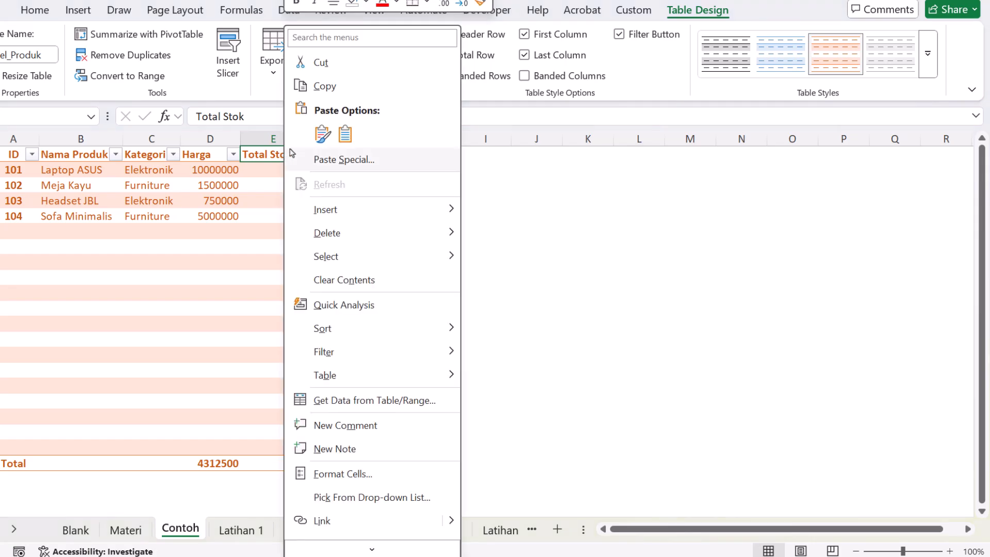
pyautogui.click(272, 153)
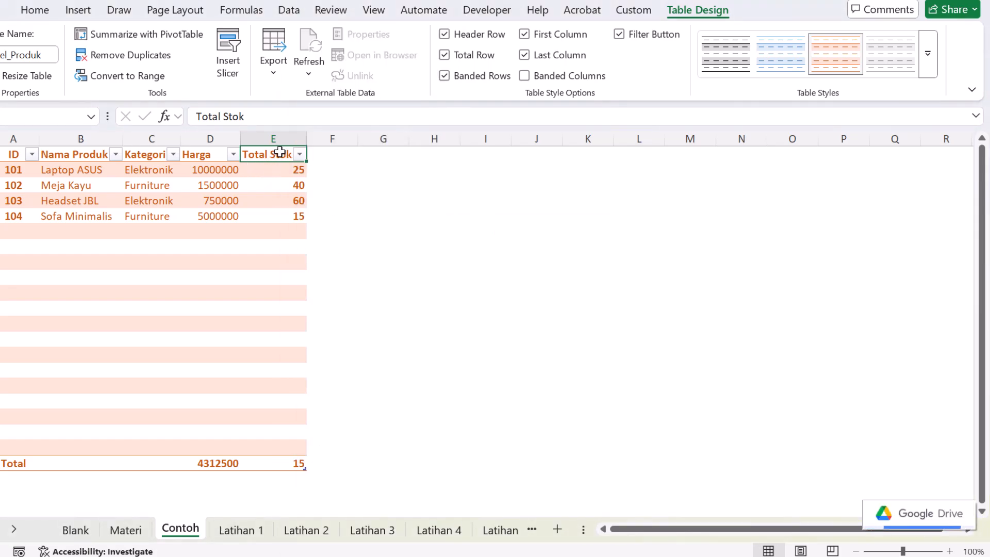
pyautogui.click(283, 138)
pyautogui.rightClick(285, 138)
pyautogui.press('Escape')
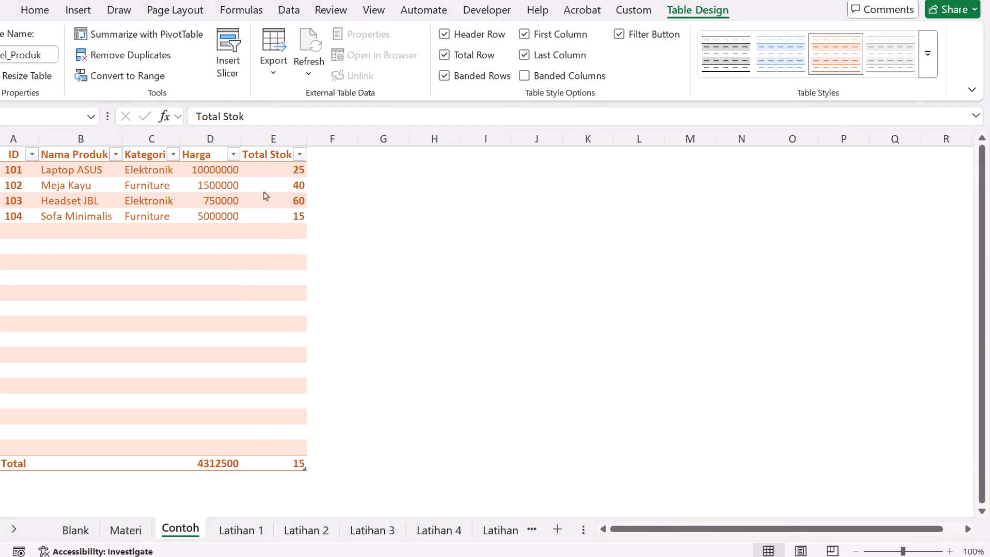
# Step: Insert a new table column to the right of the Total Stok column
pyautogui.click(269, 155)
pyautogui.rightClick(270, 155)
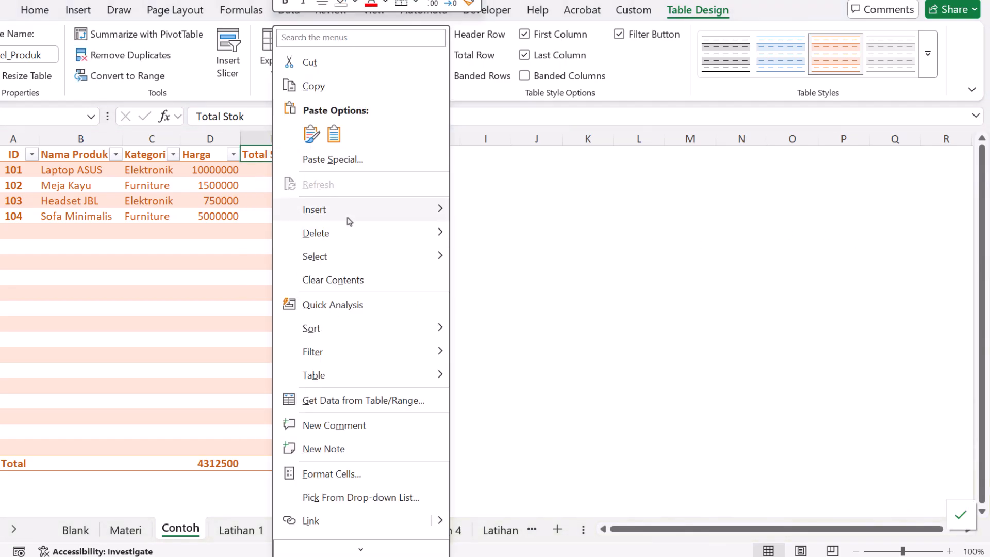
pyautogui.moveTo(350, 216)
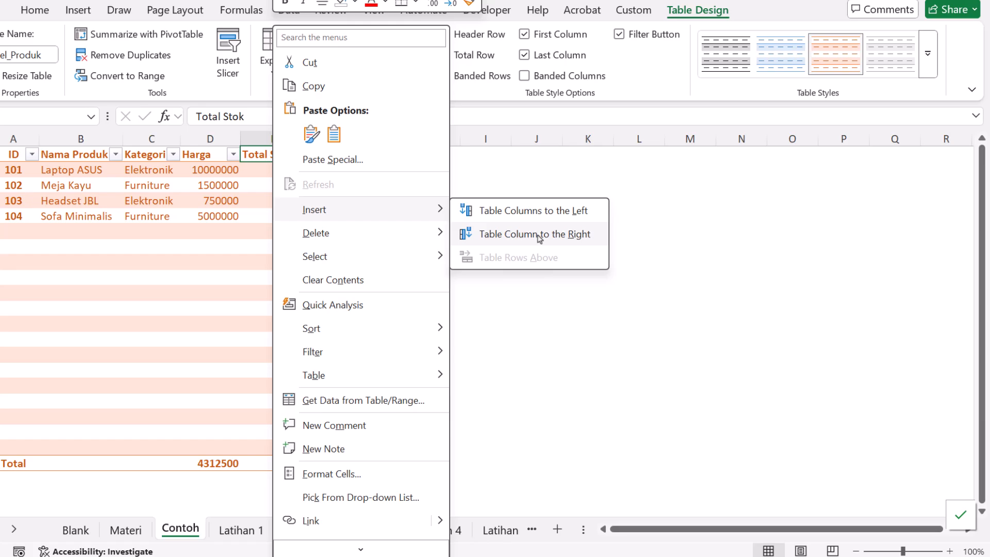
pyautogui.click(539, 235)
pyautogui.click(333, 216)
# Step: Name the new column's header "Total Stok (Rp)"
pyautogui.click(323, 154)
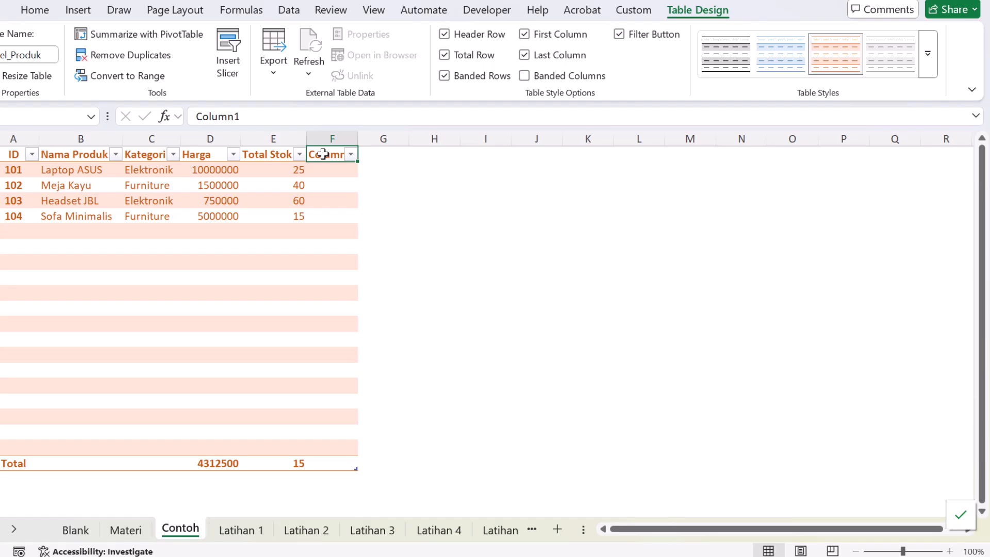
pyautogui.write('Total')
pyautogui.press('BackSpace')
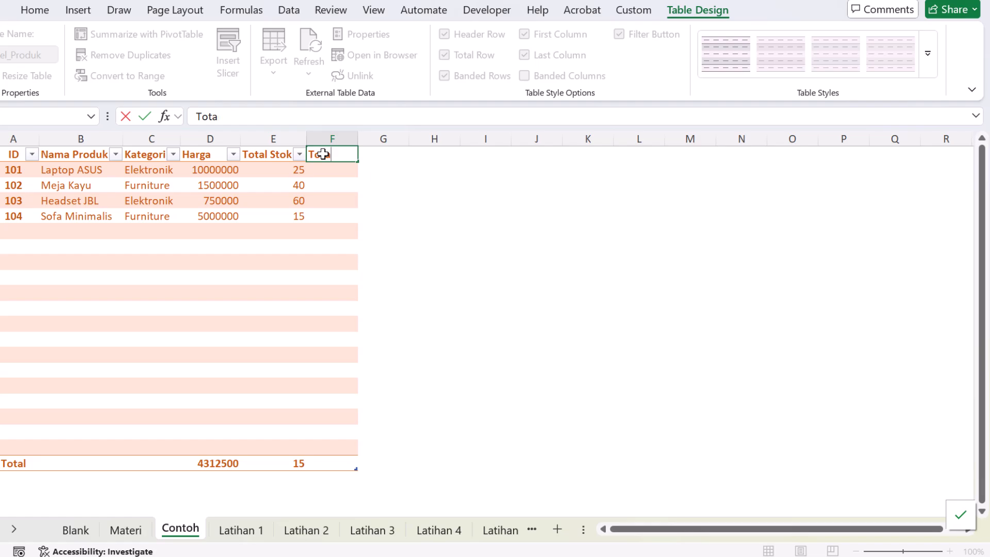
pyautogui.write('l Pe')
pyautogui.press('BackSpace')
pyautogui.press('BackSpace')
pyautogui.press('BackSpace')
pyautogui.write('Sto')
pyautogui.write('k')
pyautogui.write(' (Pc')
pyautogui.press('BackSpace')
pyautogui.press('BackSpace')
pyautogui.write('Rp)')
pyautogui.press('Return')
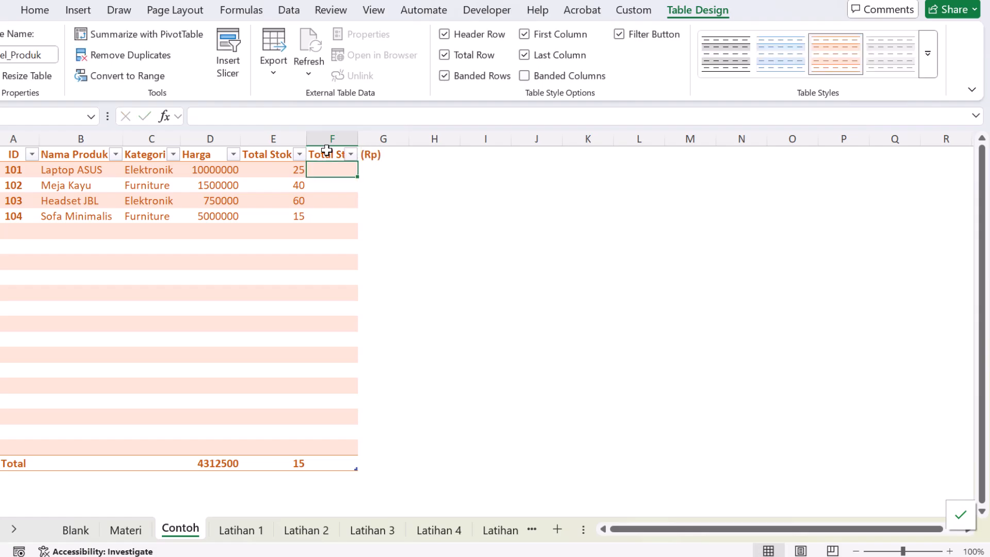
pyautogui.moveTo(356, 133); pyautogui.dragTo(358, 133)
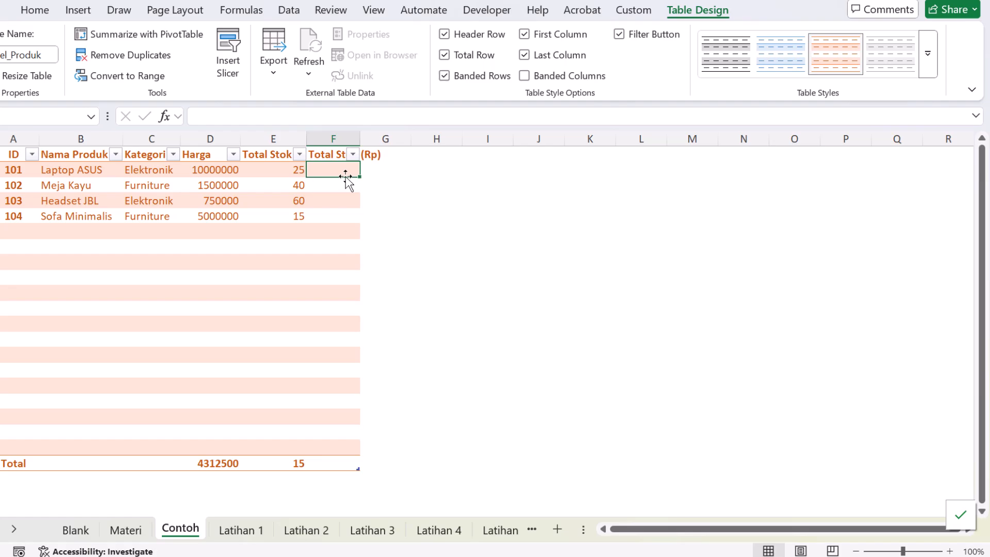
pyautogui.write('=')
pyautogui.click(229, 174)
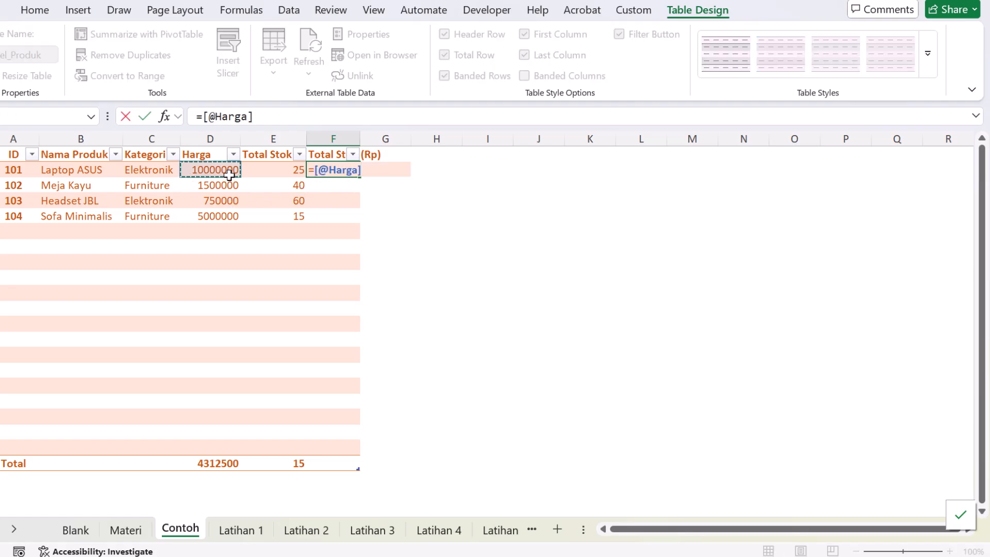
pyautogui.write('*')
pyautogui.click(260, 169)
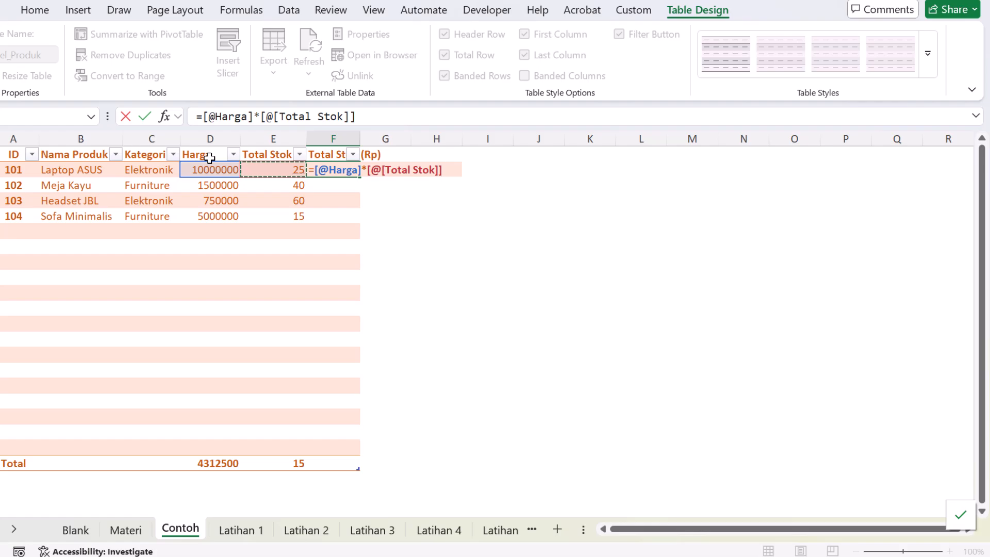
pyautogui.press('Return')
pyautogui.doubleClick(359, 139)
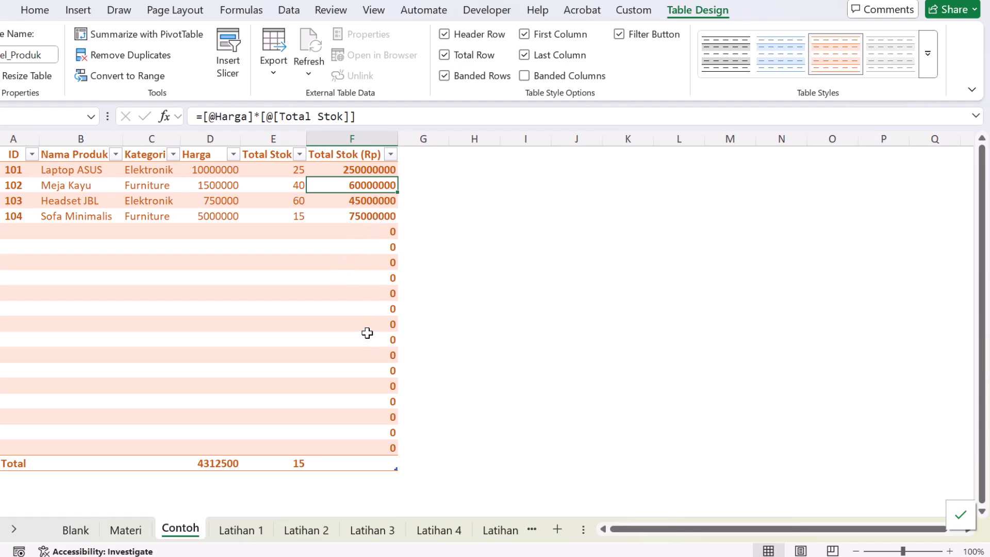
# Step: Format all Total Stok (Rp) values with the comma style and no decimal places
pyautogui.click(374, 171)
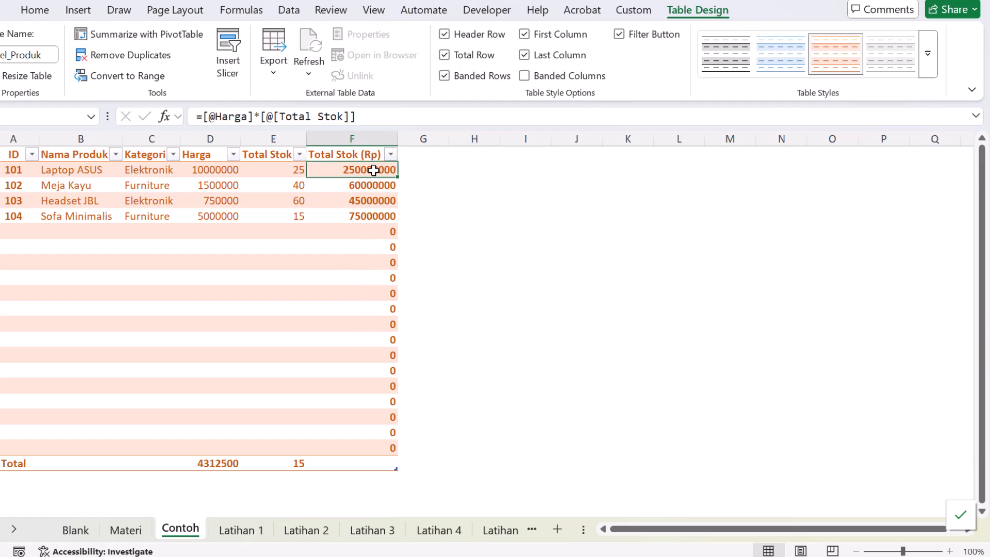
pyautogui.click(362, 146)
pyautogui.click(36, 12)
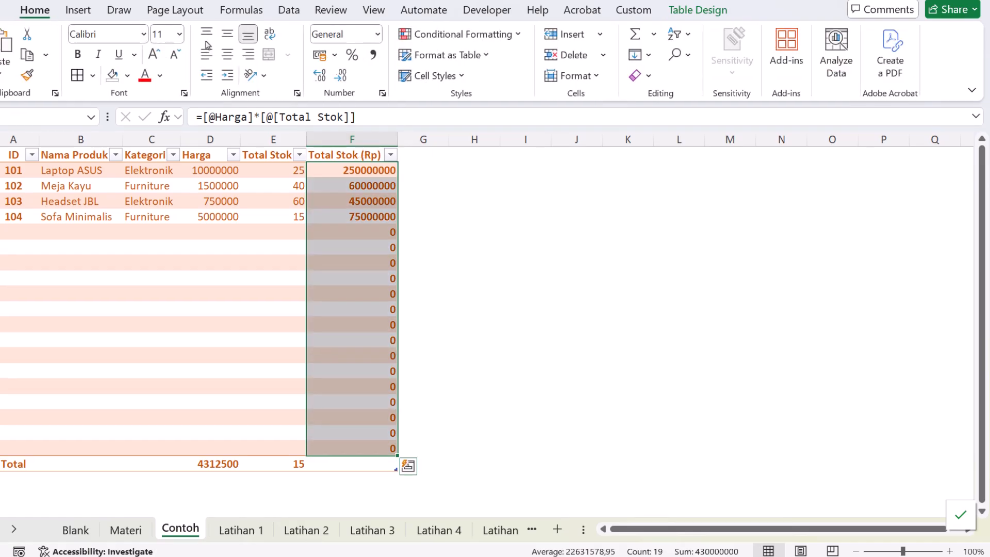
pyautogui.click(373, 55)
pyautogui.click(340, 75)
pyautogui.click(341, 76)
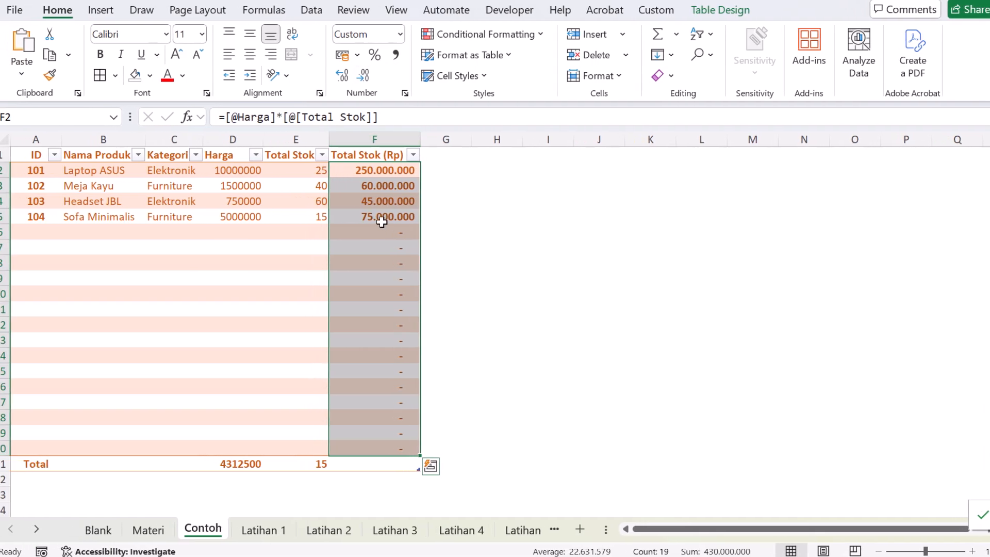
pyautogui.click(354, 215)
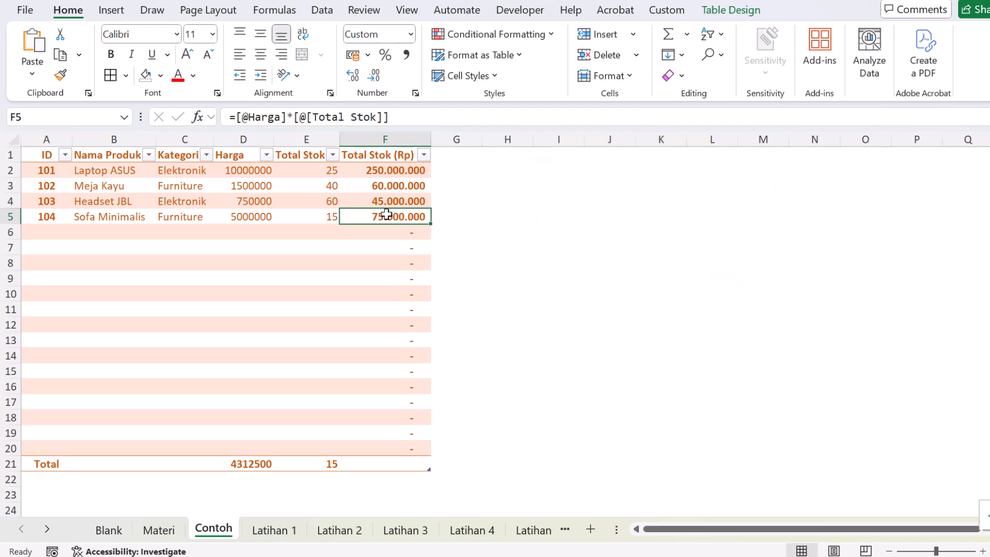
# Step: Review the table styles guide on the Materi sheet and the exercise instructions on the Latihan 1 and Latihan 2 sheets
pyautogui.moveTo(248, 217); pyautogui.dragTo(247, 228)
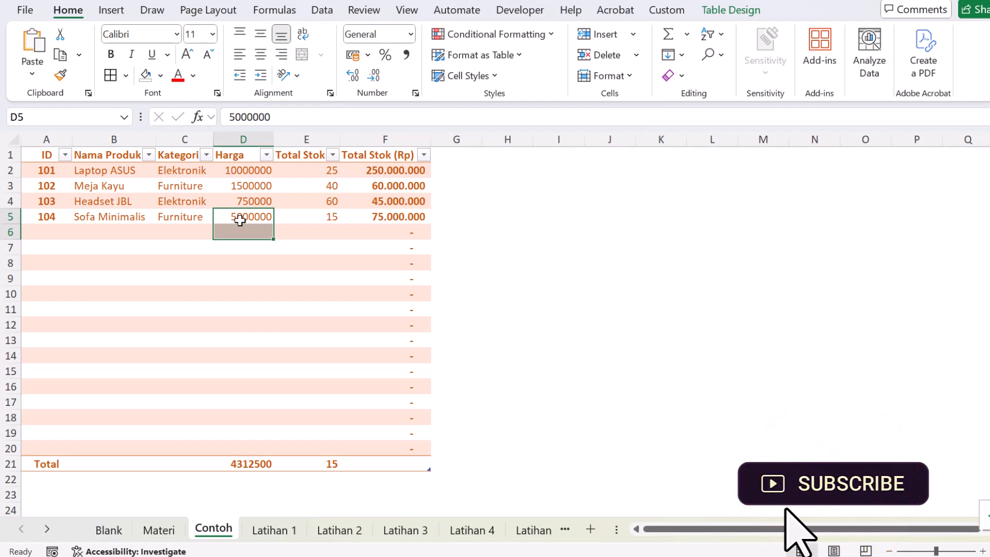
pyautogui.click(158, 529)
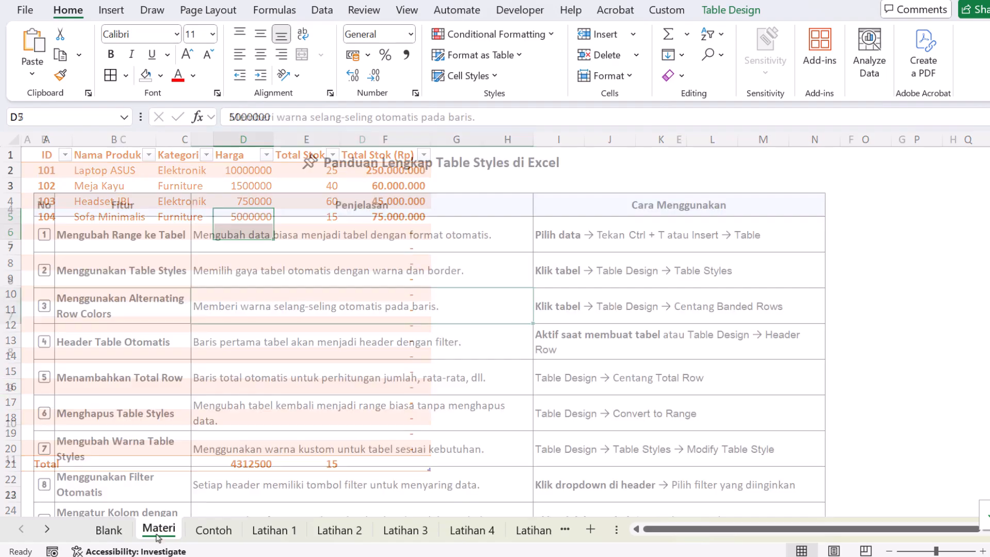
pyautogui.scroll(-2, 442, 400)
pyautogui.scroll(2, 441, 399)
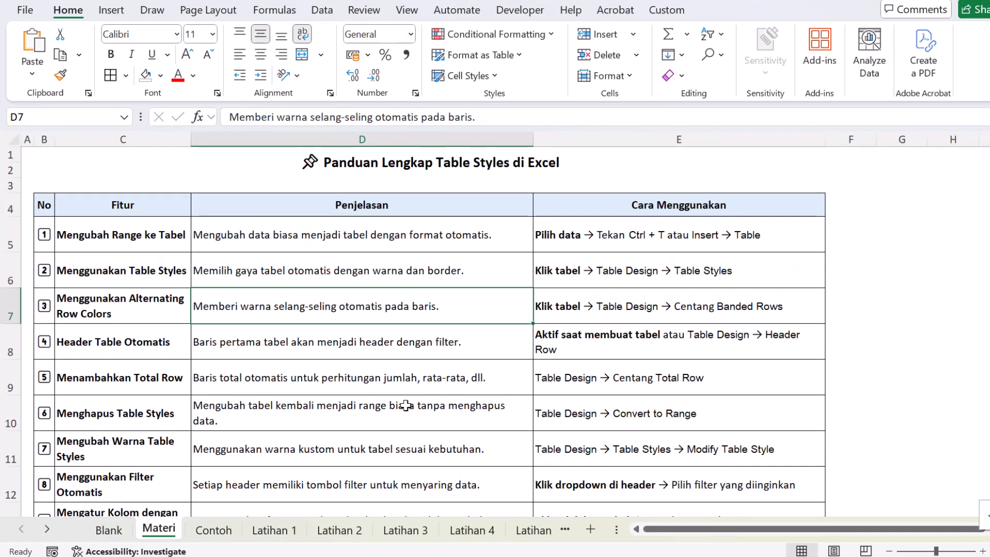
pyautogui.click(271, 527)
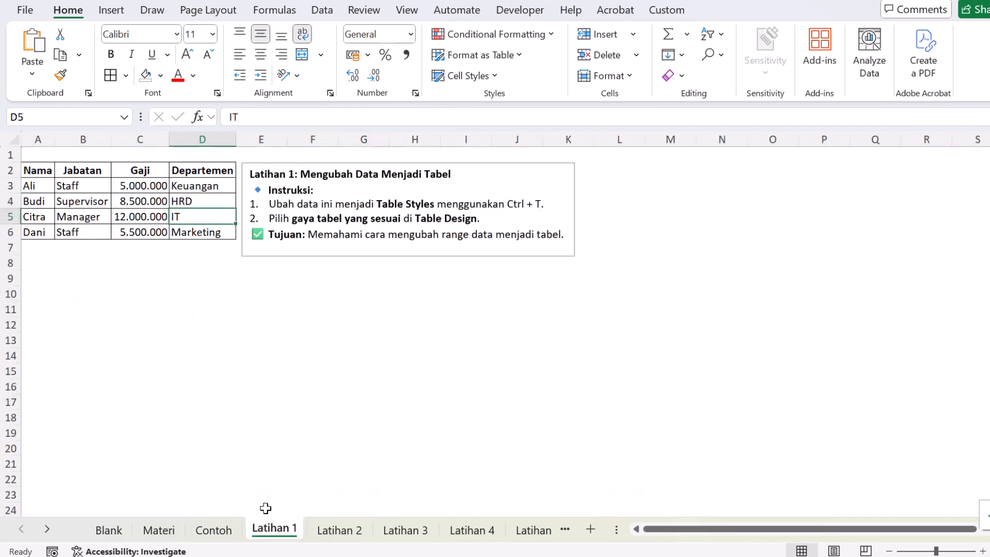
pyautogui.click(360, 532)
pyautogui.click(365, 529)
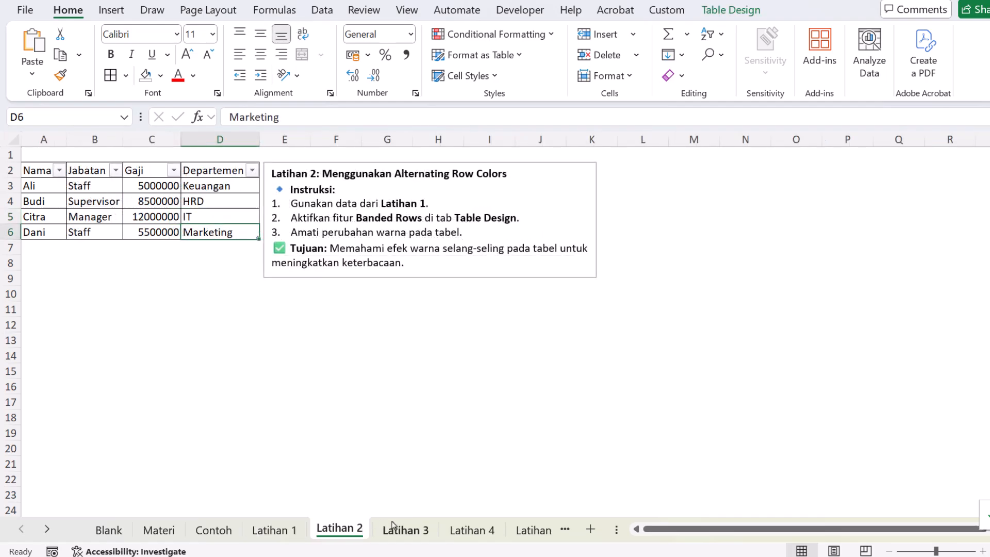